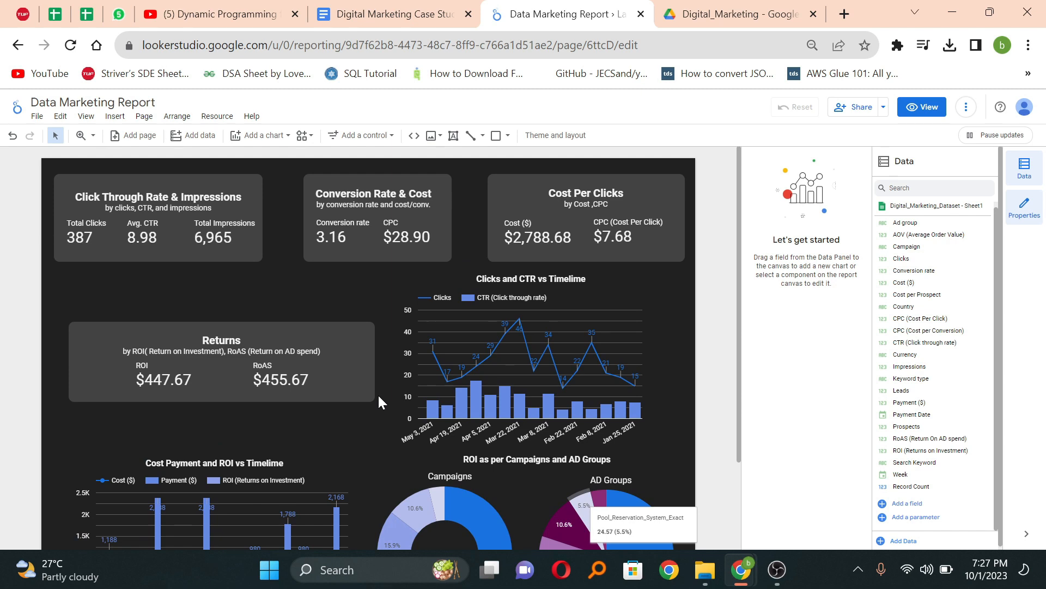
Add a new page to the Data Marketing Report
scroll(378, 402, "down", 1)
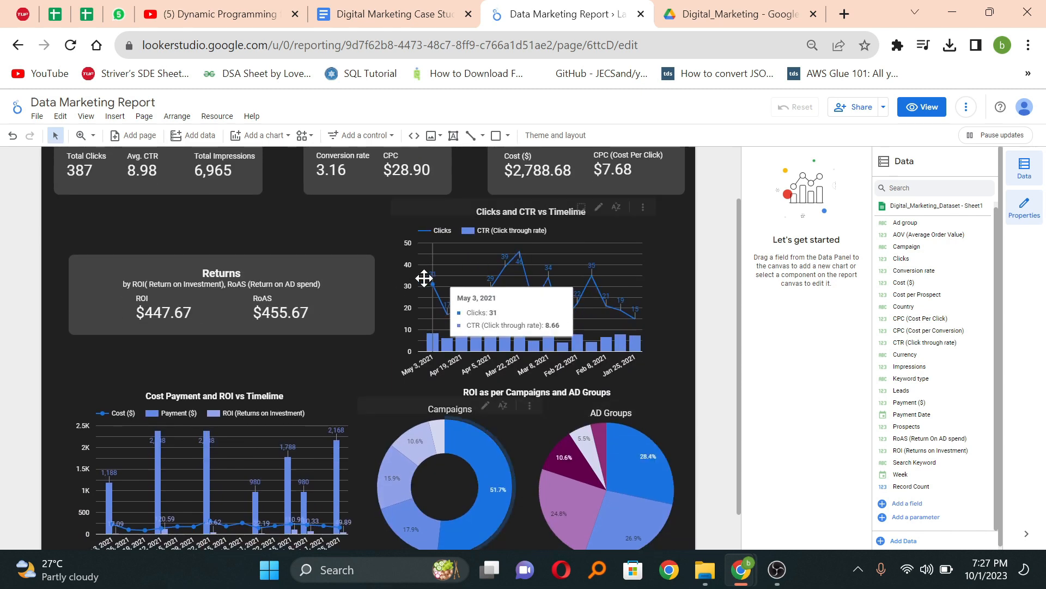
scroll(376, 231, "up", 1)
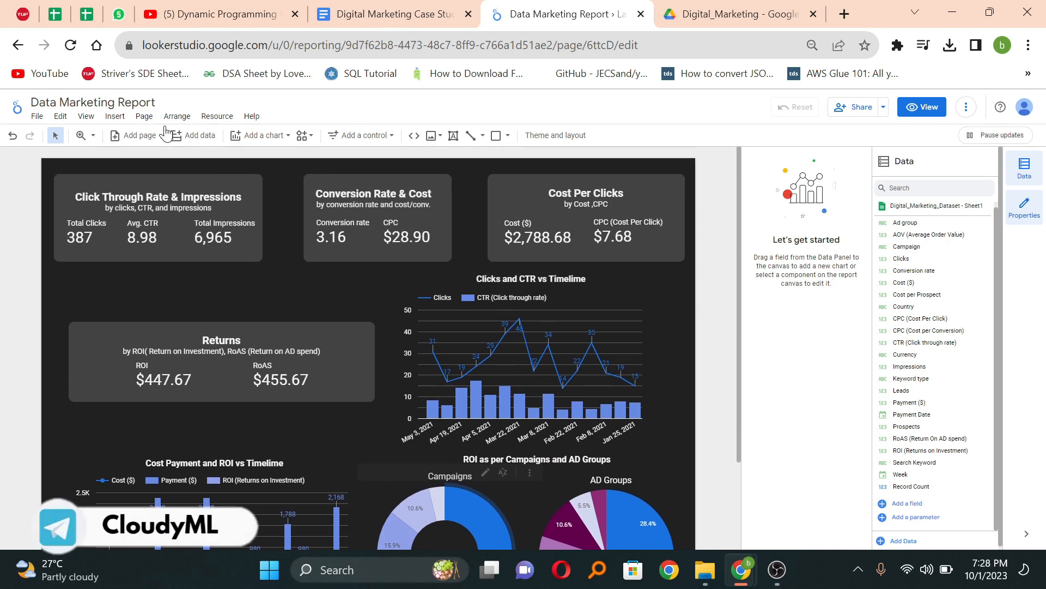
left_click(143, 116)
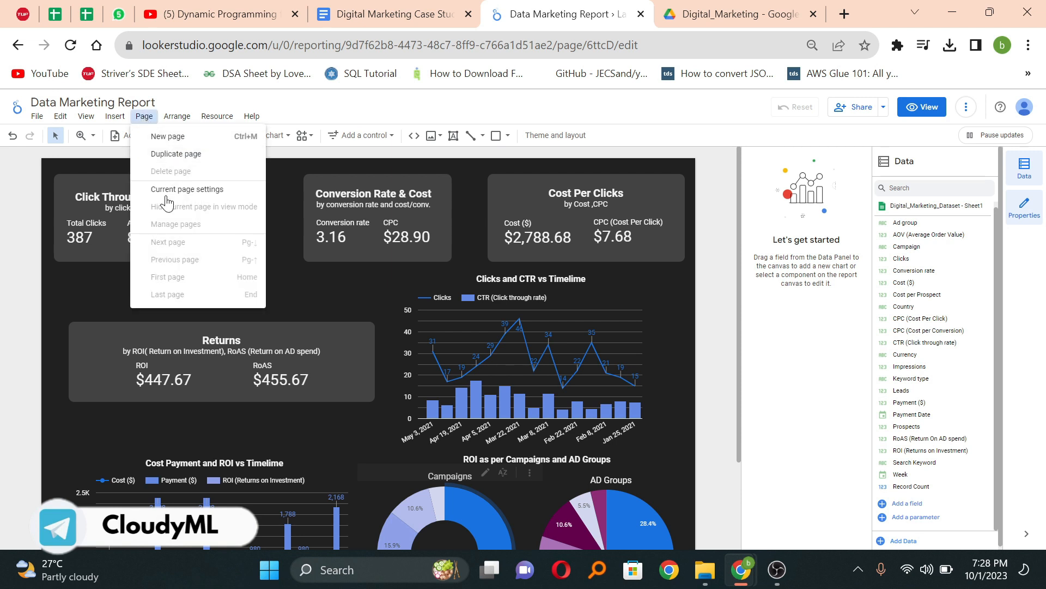
left_click(110, 159)
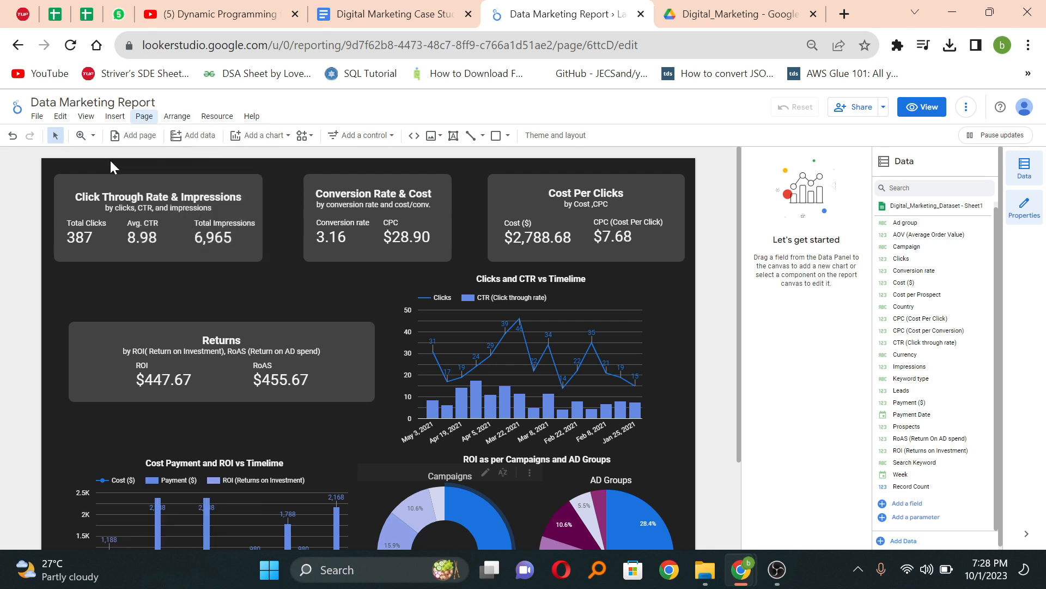
left_click(140, 135)
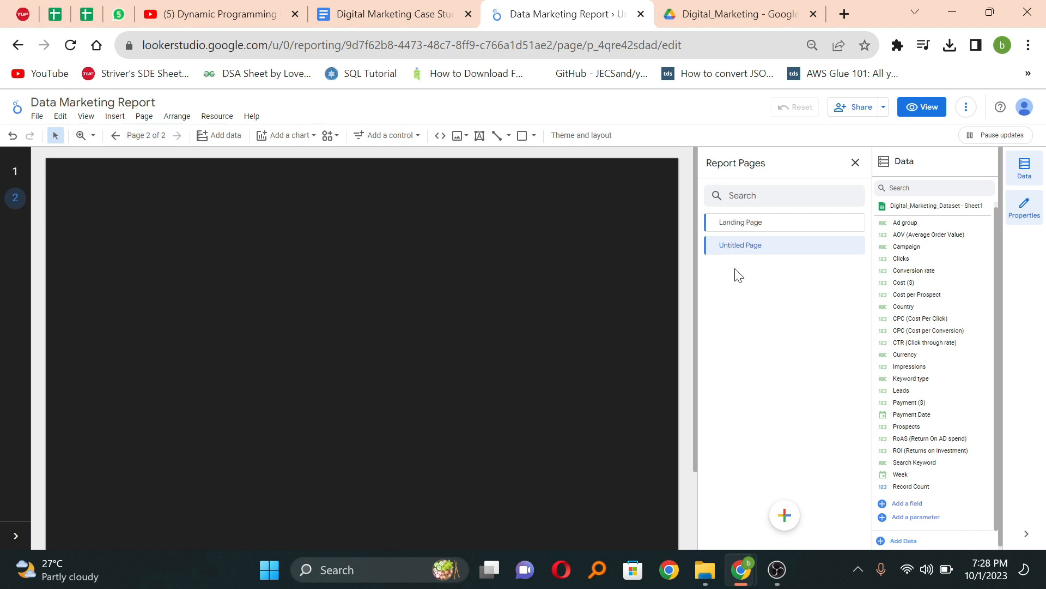
Rename the untitled page as Data Oriented Page and return to its empty canvas
left_click_drag(748, 223, 761, 245)
double_click(758, 246)
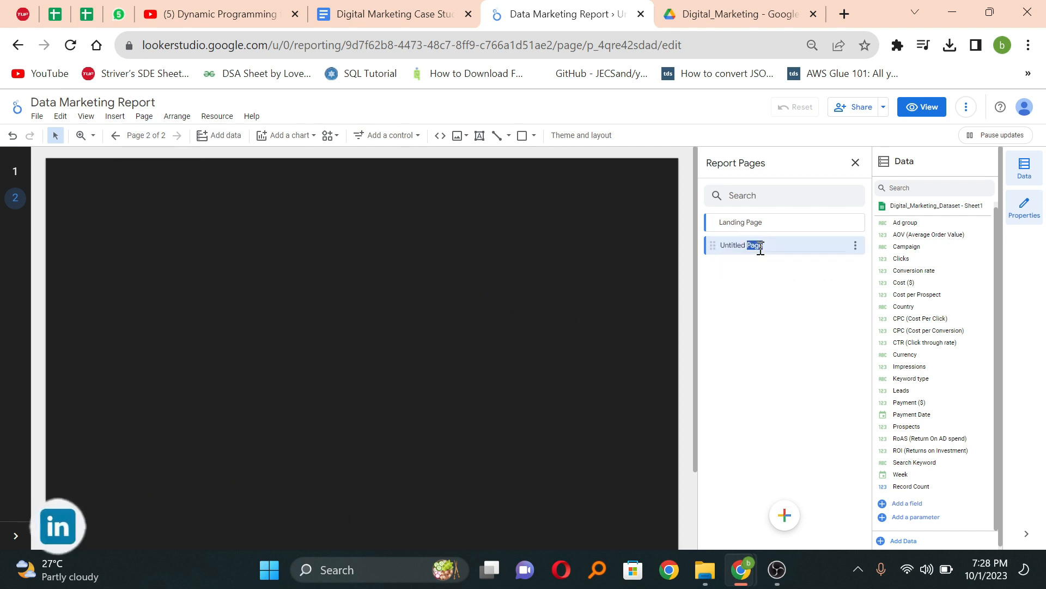
key("BackSpace")
key("BackSpace")
key("BackSpace")
key("BackSpace")
key("BackSpace")
key("BackSpace")
key("BackSpace")
key("BackSpace")
key("BackSpace")
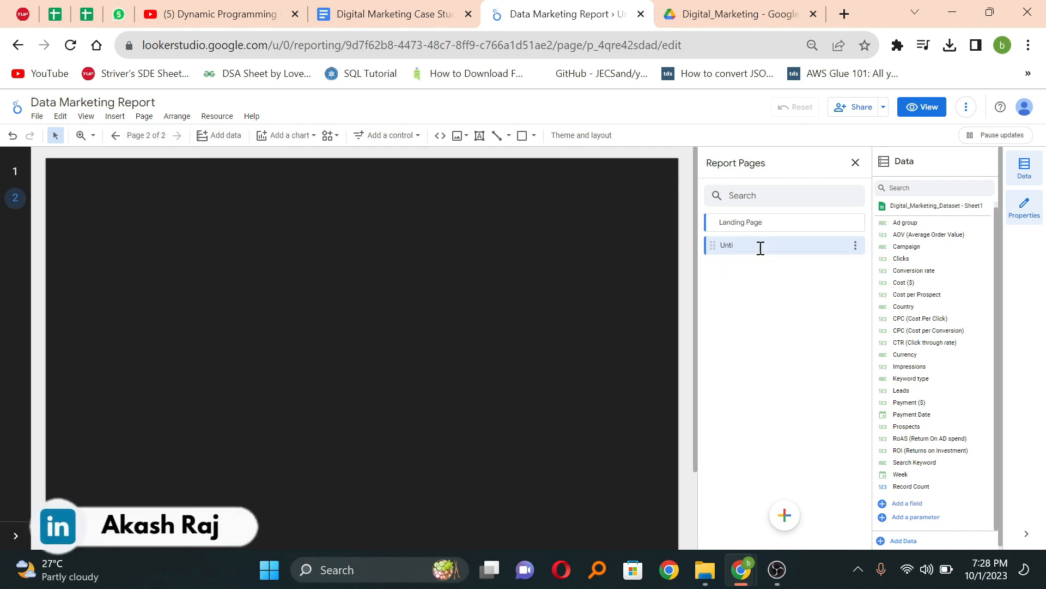
type("Data Orient")
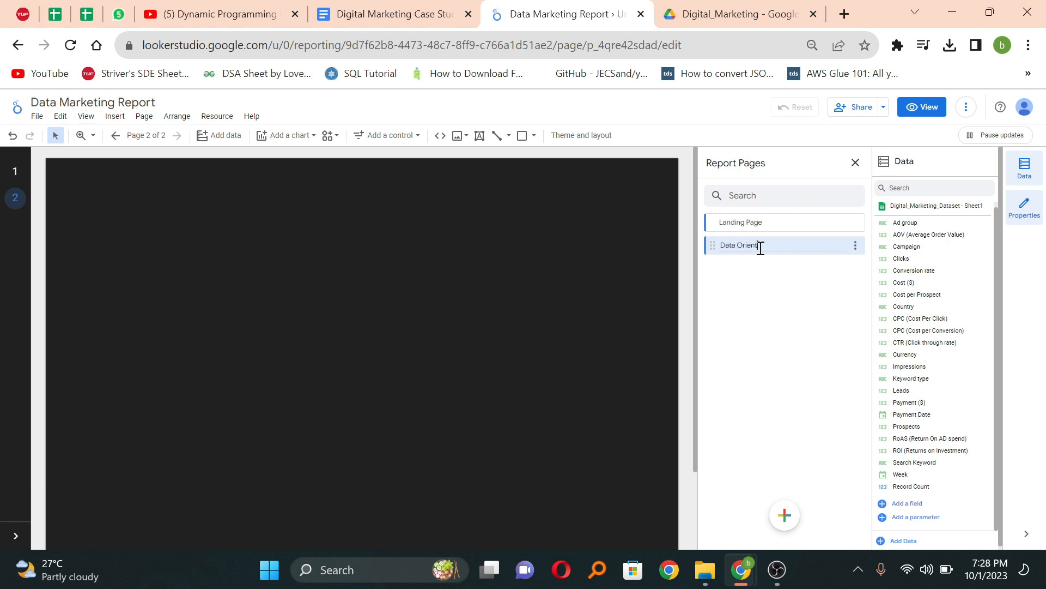
type("ed Page")
key("Return")
left_click(513, 278)
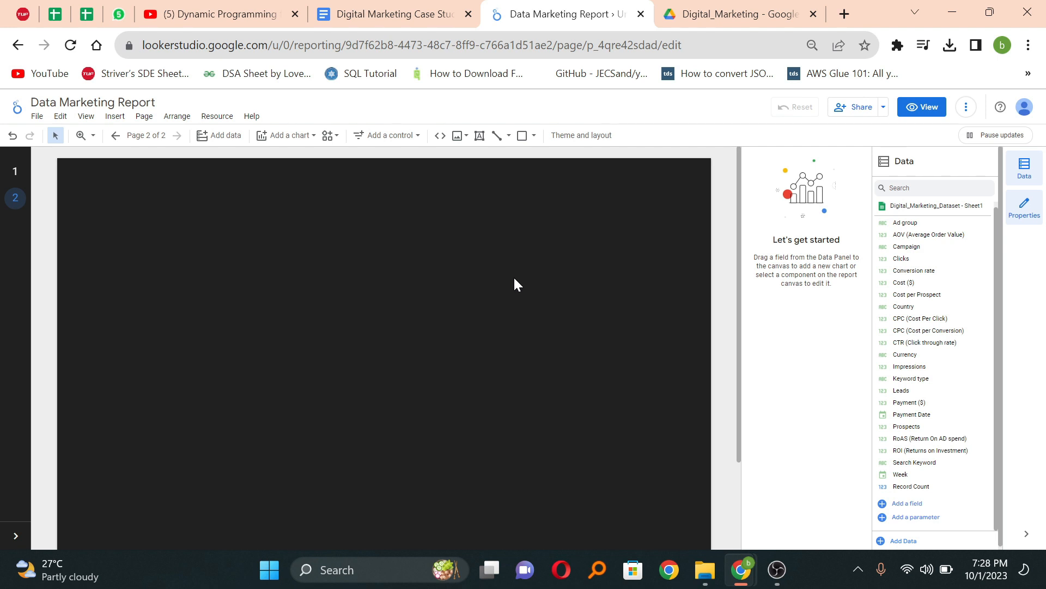
Add a total-style scorecard near the upper-left corner of the blank page
left_click(928, 186)
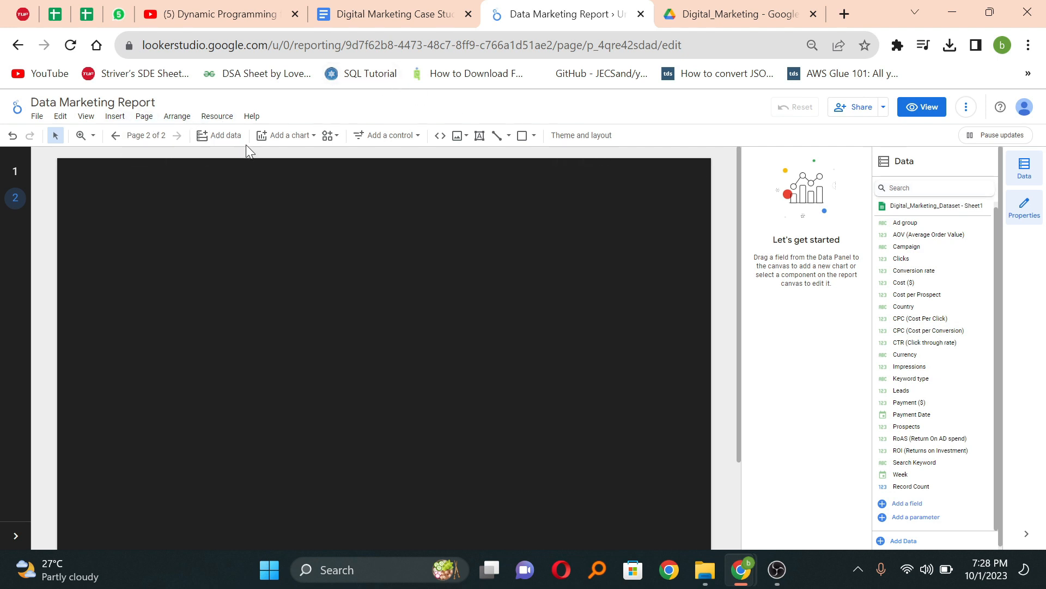
left_click(274, 143)
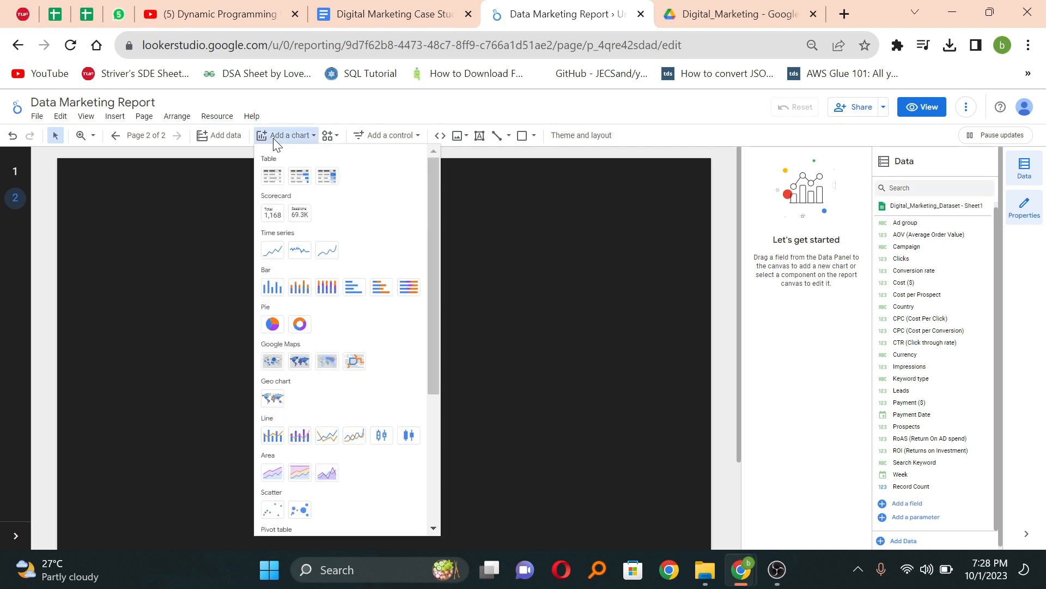
left_click(274, 221)
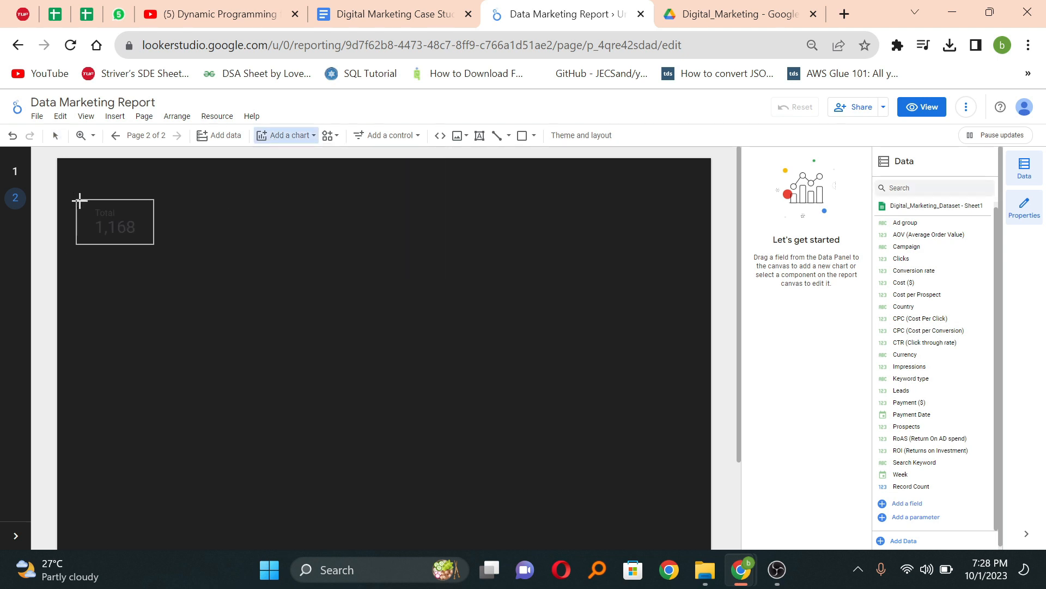
left_click(110, 196)
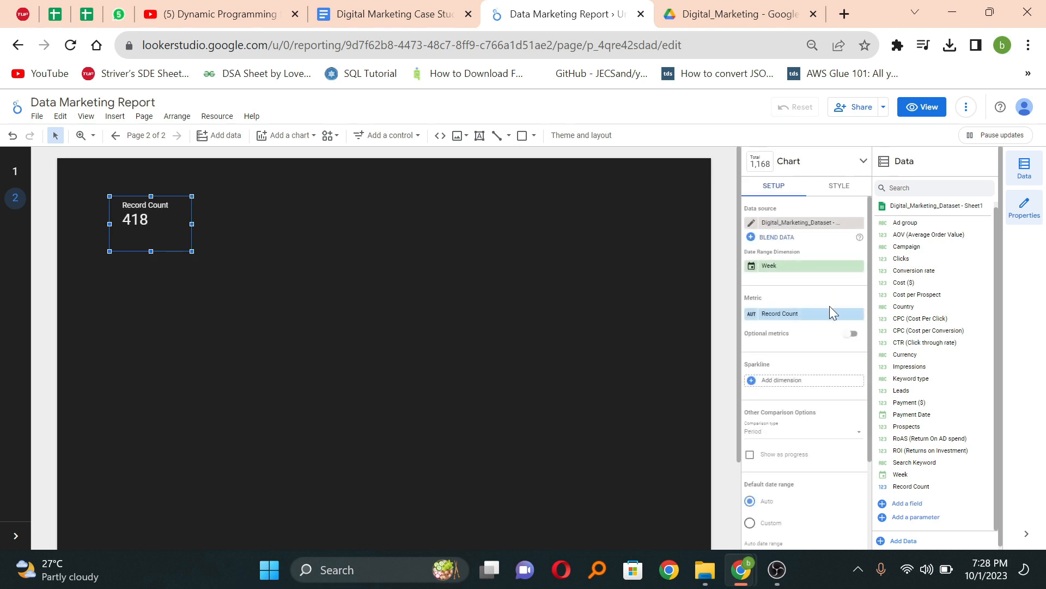
Find the Campaign field in the dataset and make it the scorecard's metric in place of Record Count
left_click(909, 184)
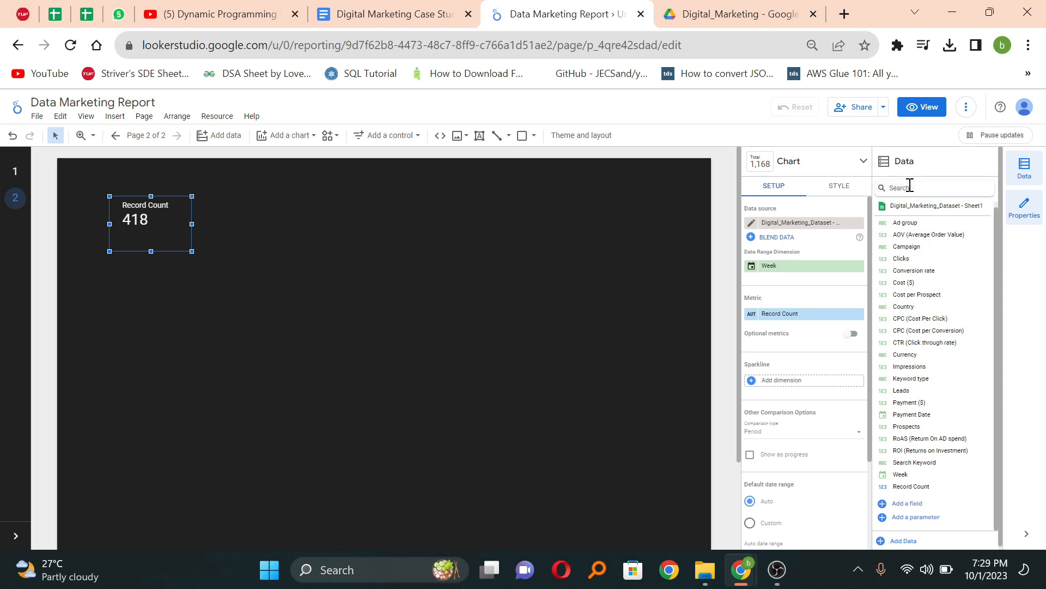
type("cam")
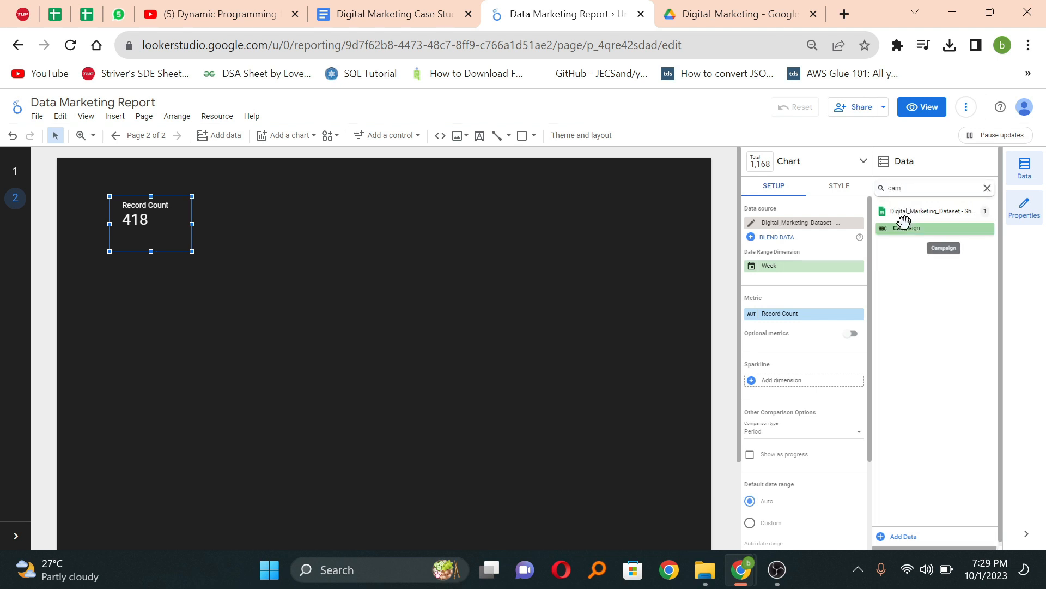
left_click_drag(906, 228, 787, 316)
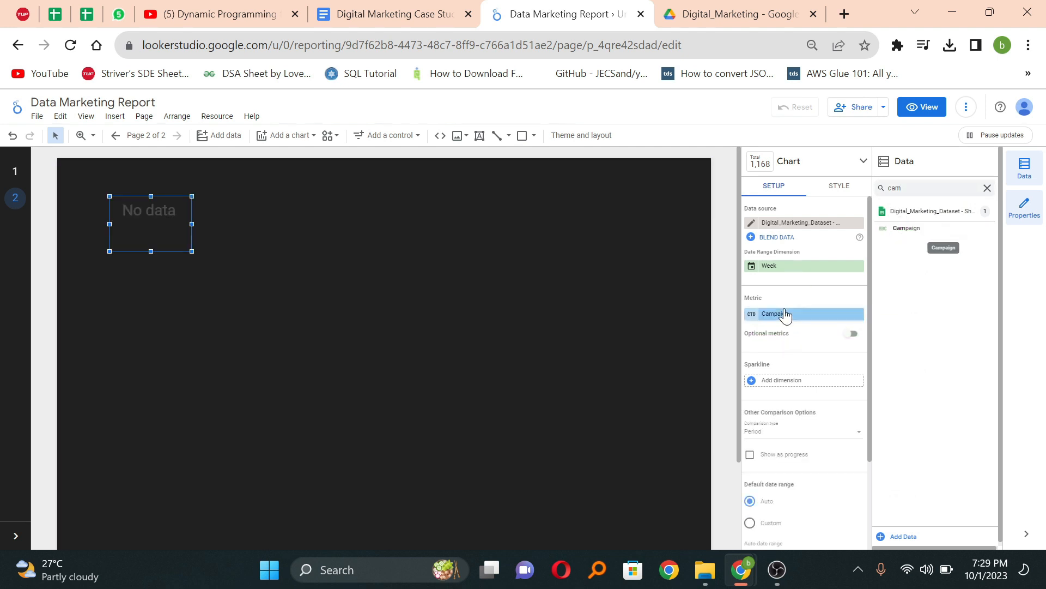
Rename the scorecard's Campaign metric as Total Different Campaign
left_click(753, 314)
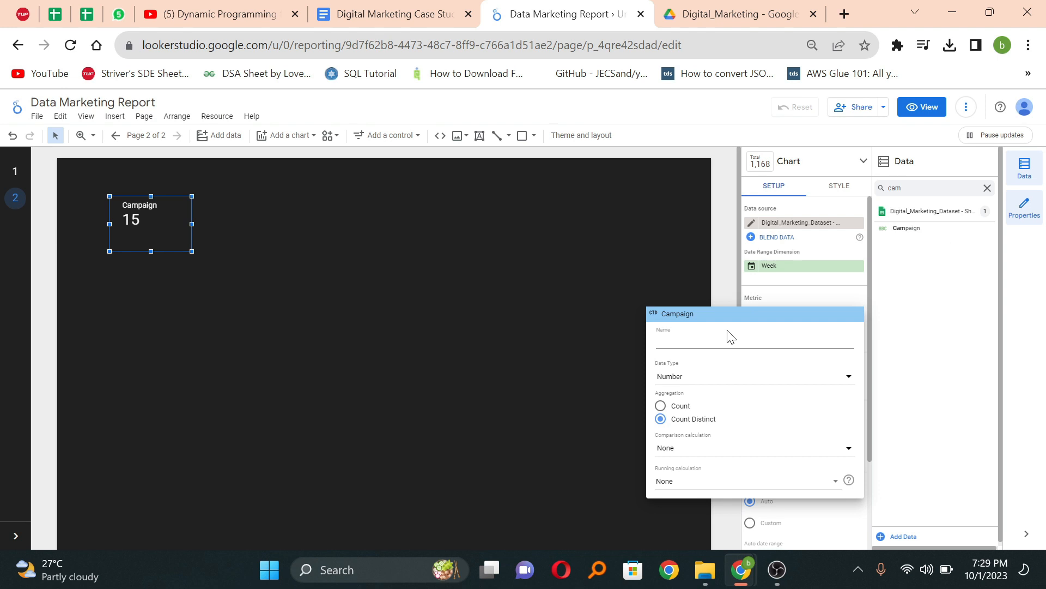
type("Tora")
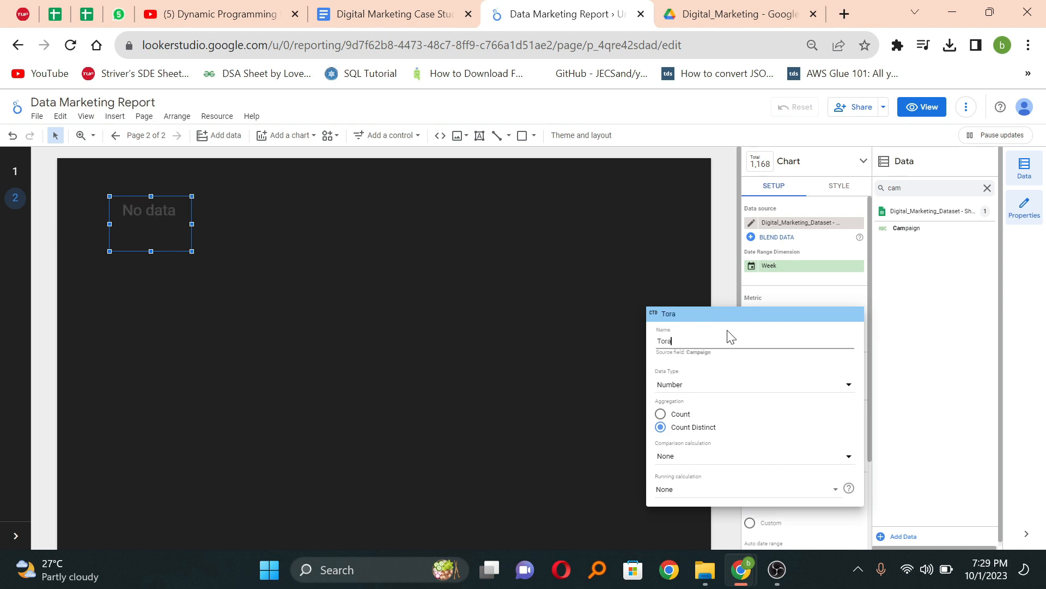
key("BackSpace")
type("tal Diffwe")
key("BackSpace")
key("BackSpace")
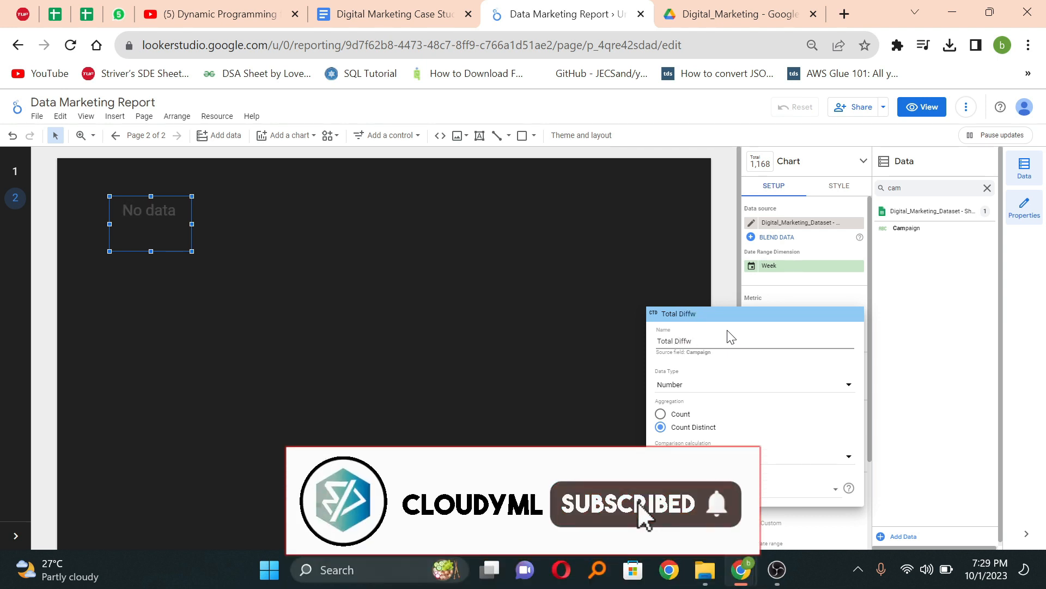
type("ere")
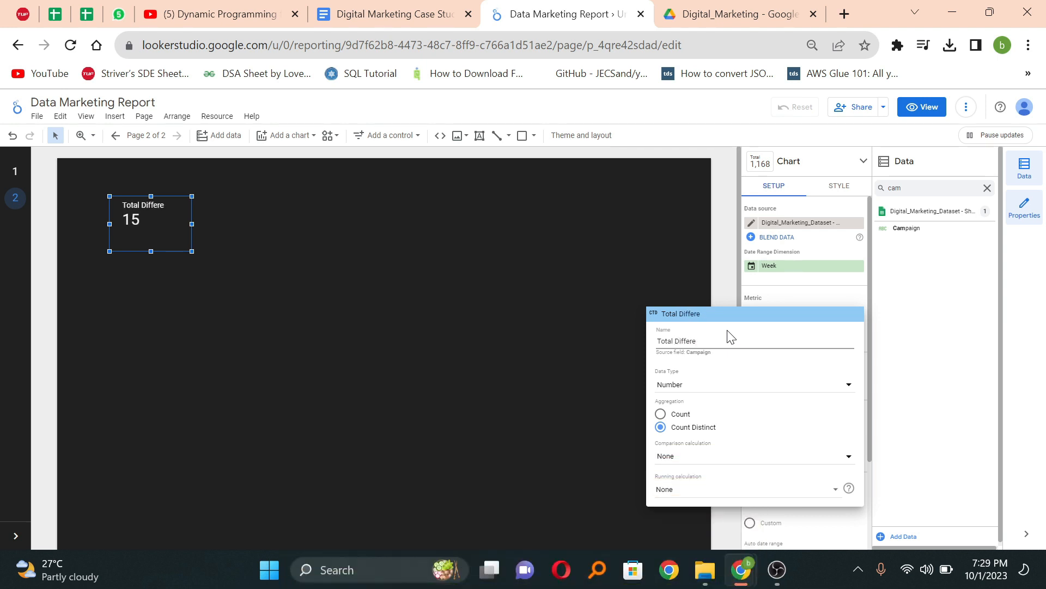
type("nt campaqign")
key("BackSpace")
key("BackSpace")
type("i")
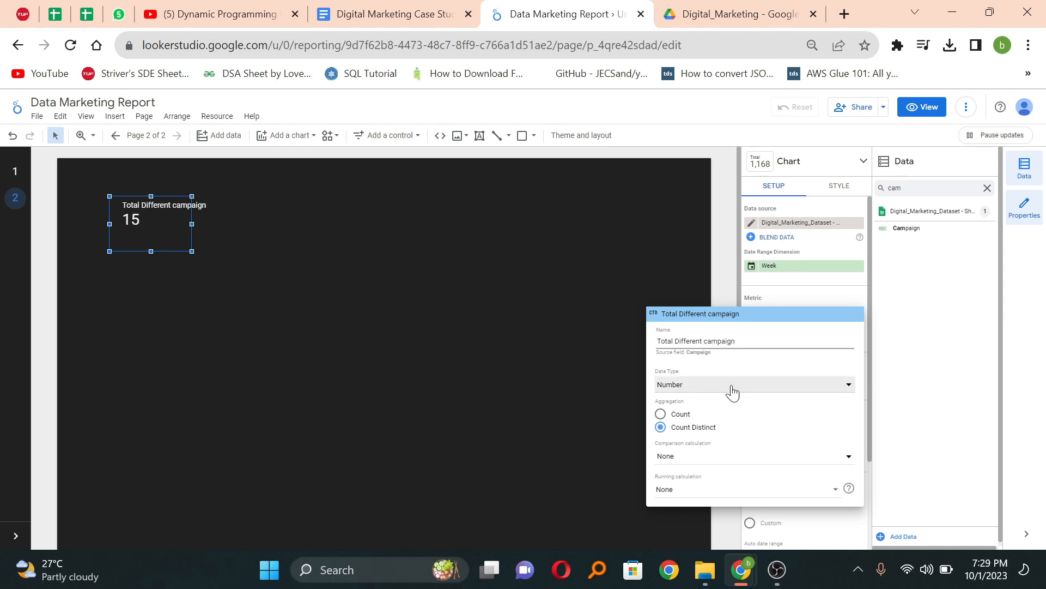
left_click(710, 341)
key("BackSpace")
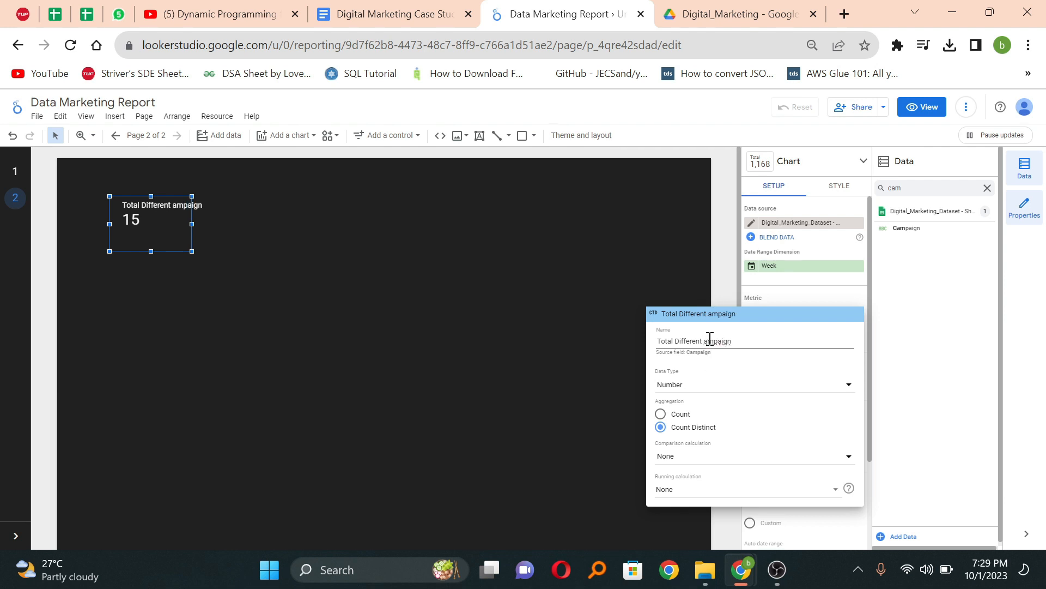
type("C")
left_click(620, 322)
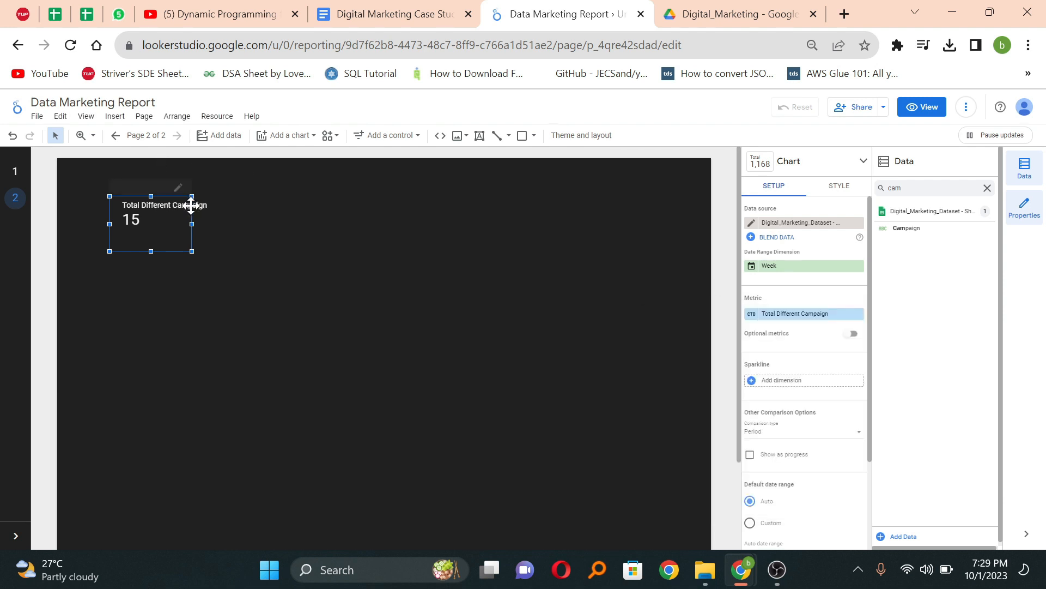
Widen the scorecard to fit its title and centre-align its metric name, metric value and comparison
left_click_drag(190, 224, 209, 220)
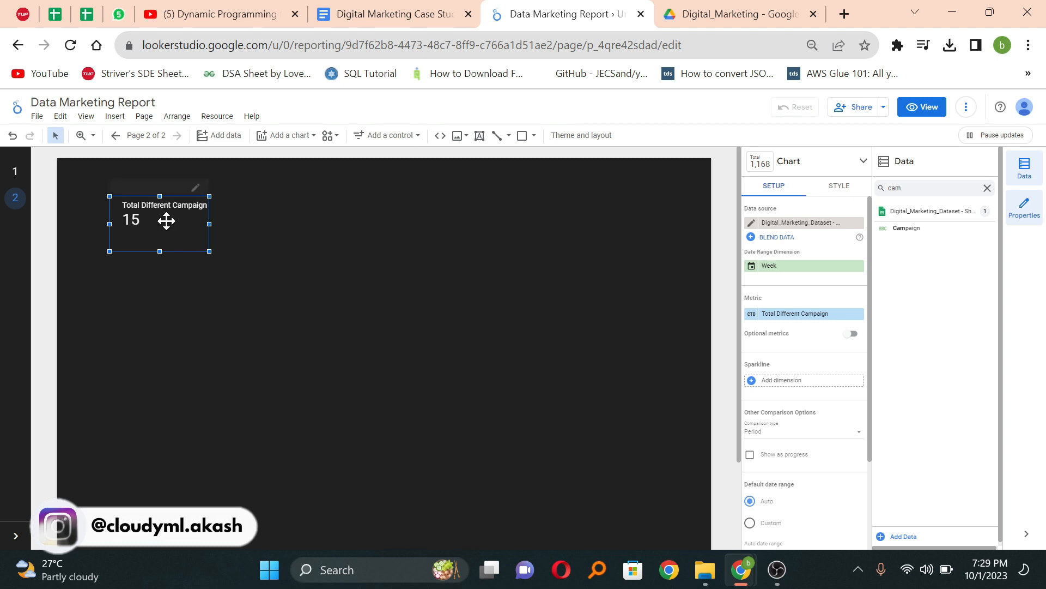
left_click(838, 192)
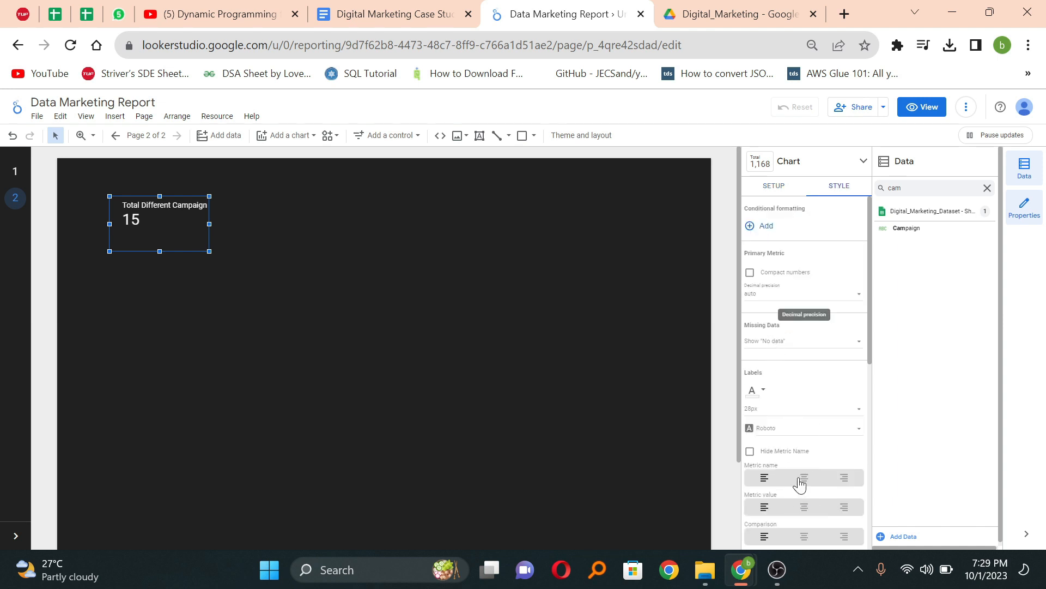
left_click(799, 477)
scroll(799, 476, "down", 2)
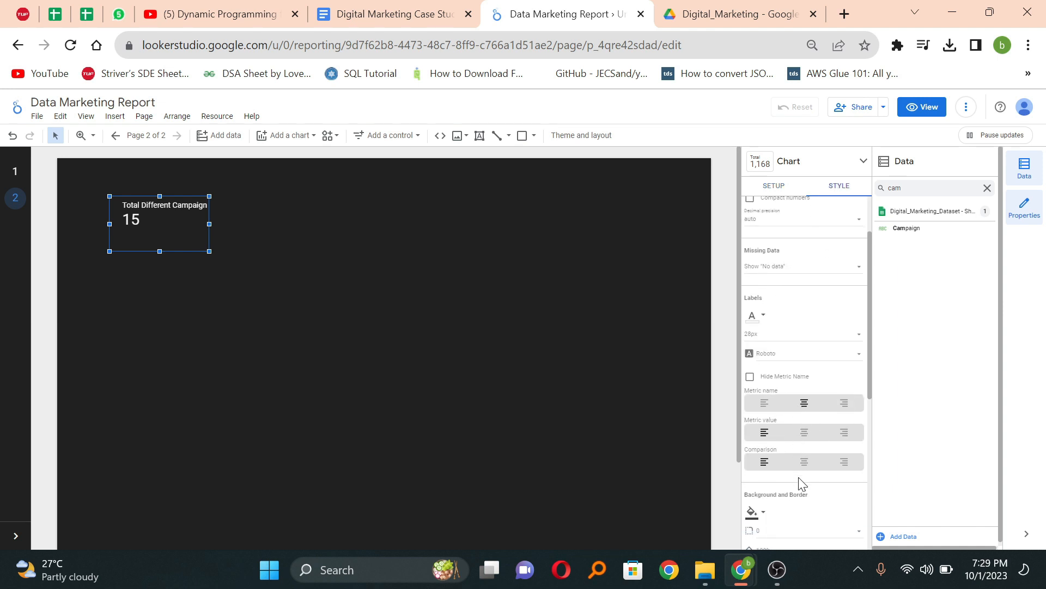
left_click(804, 432)
left_click(804, 462)
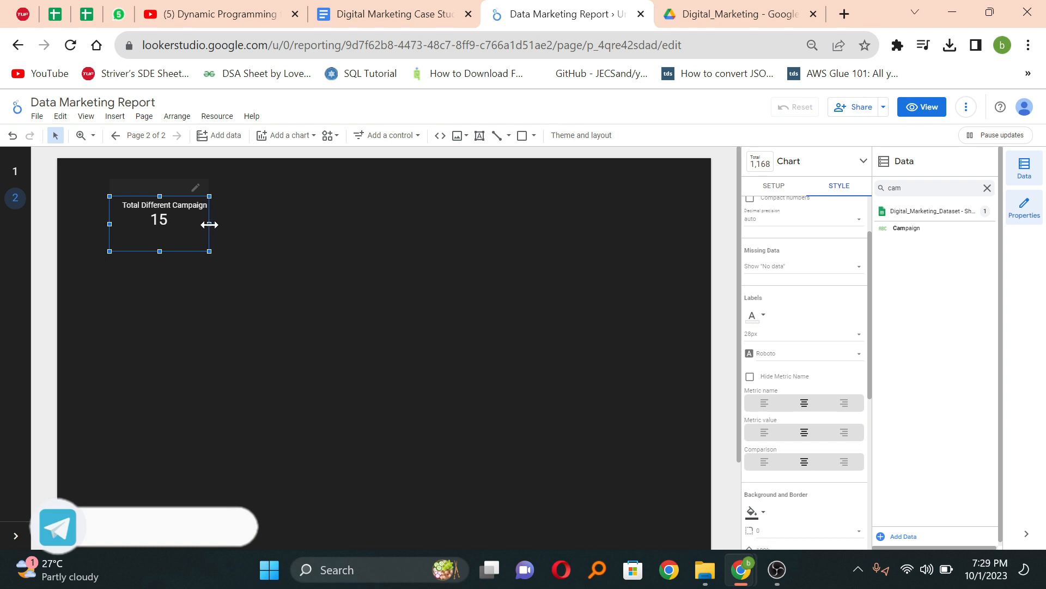
left_click_drag(210, 224, 214, 224)
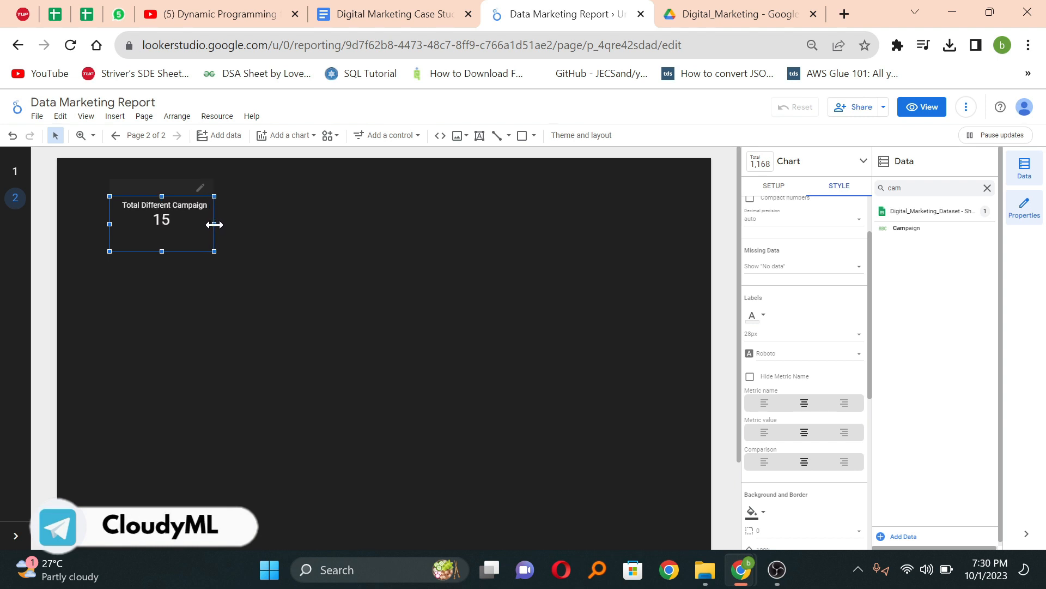
Paste four copies of the Total Different Campaign scorecard onto the page
left_click(270, 225)
key("ctrl+v")
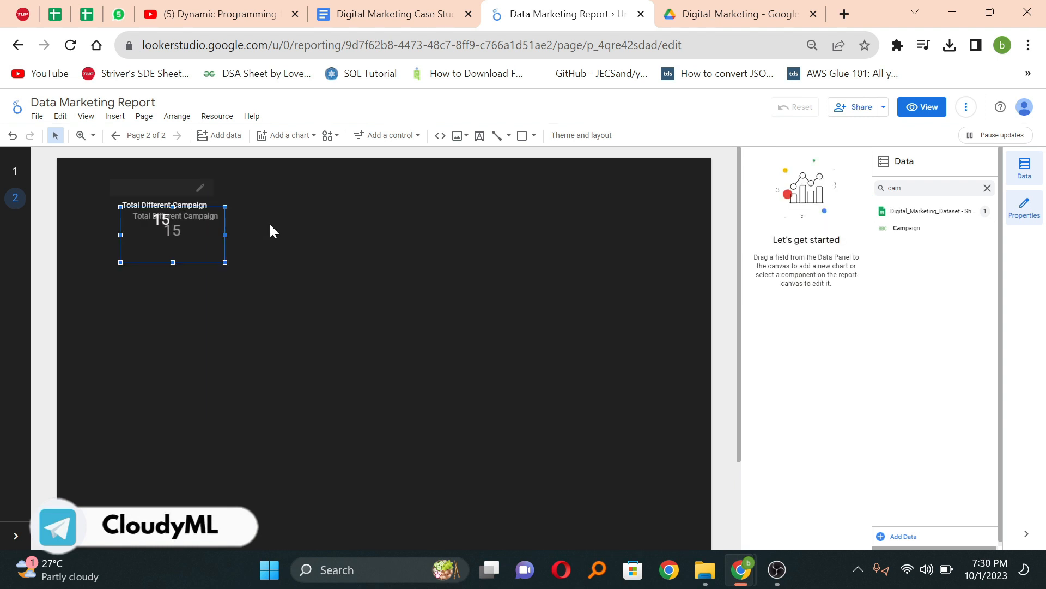
key("ctrl+v")
key("ctrl+v")
key("ctrl+v")
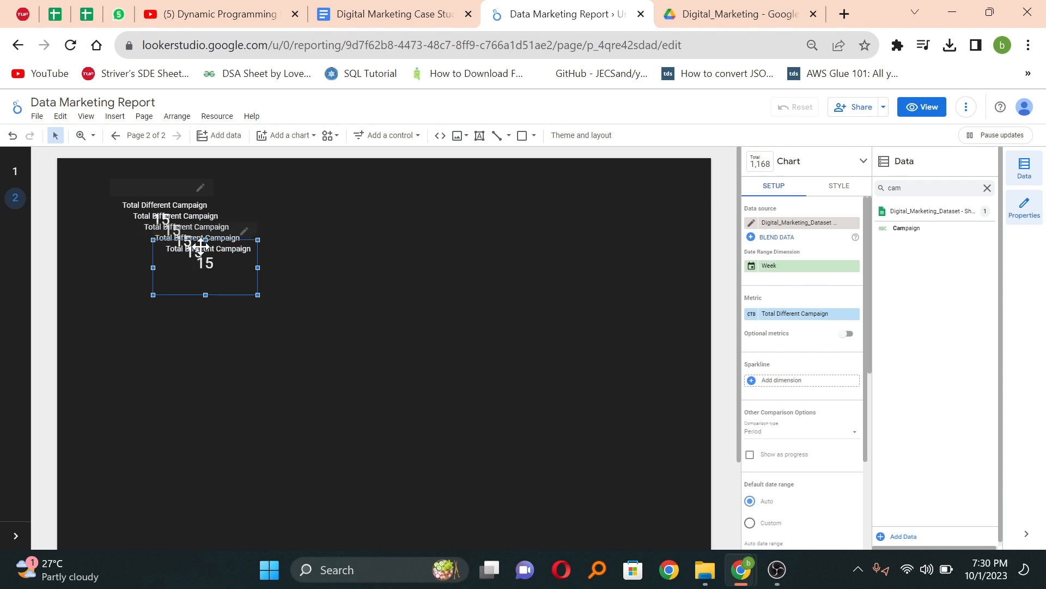
Line up three copies in a row beside the original scorecard and place the fourth copy below, between the first two
left_click_drag(201, 252, 589, 206)
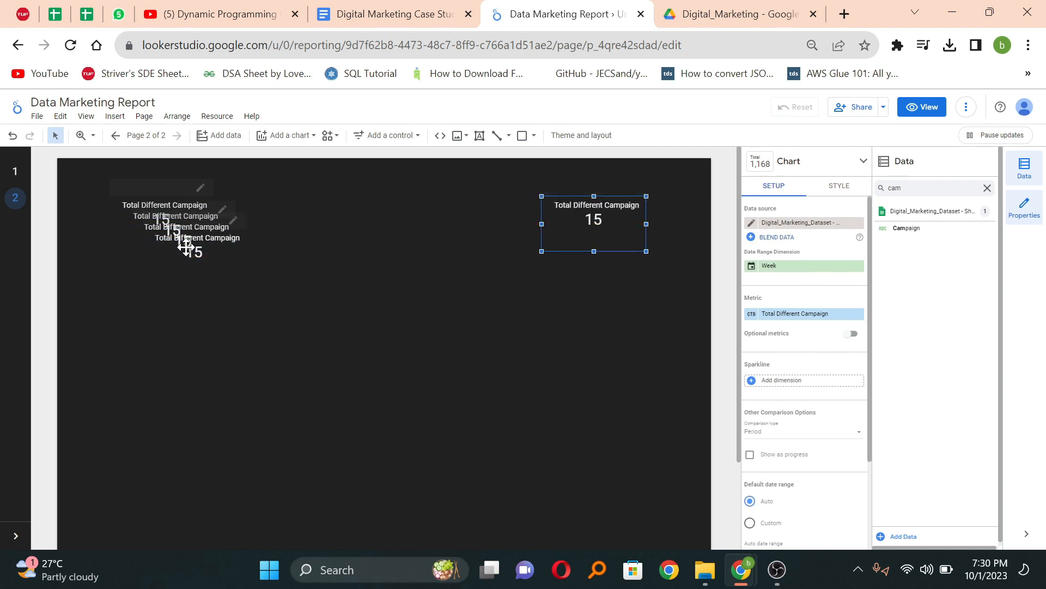
left_click_drag(204, 246, 452, 213)
left_click_drag(180, 232, 302, 211)
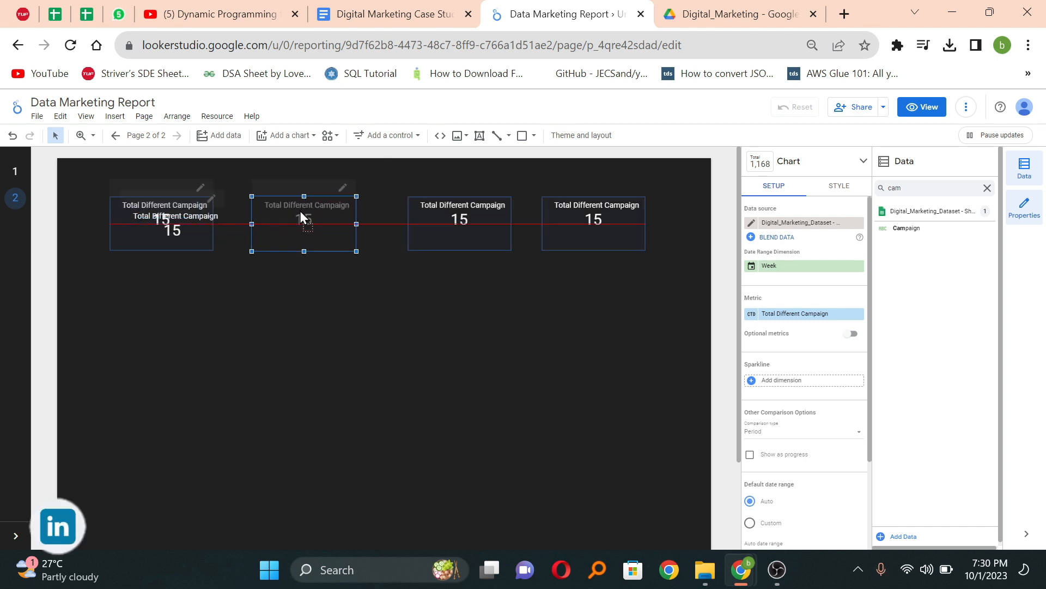
left_click(178, 247)
left_click_drag(178, 247, 234, 286)
left_click(320, 295)
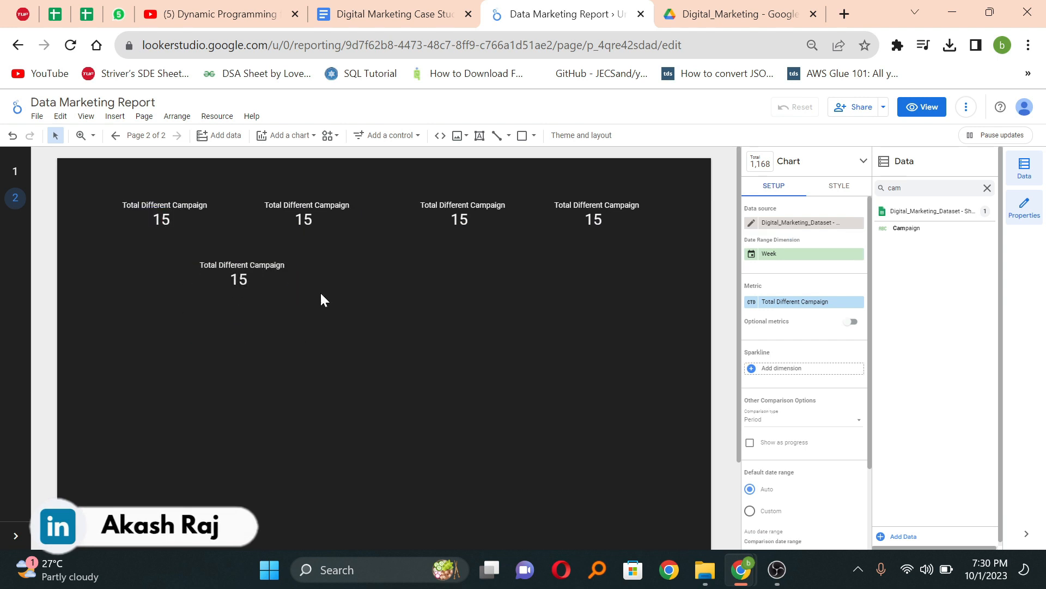
Replace the metric of the second scorecard in the row with Ad group
left_click(331, 203)
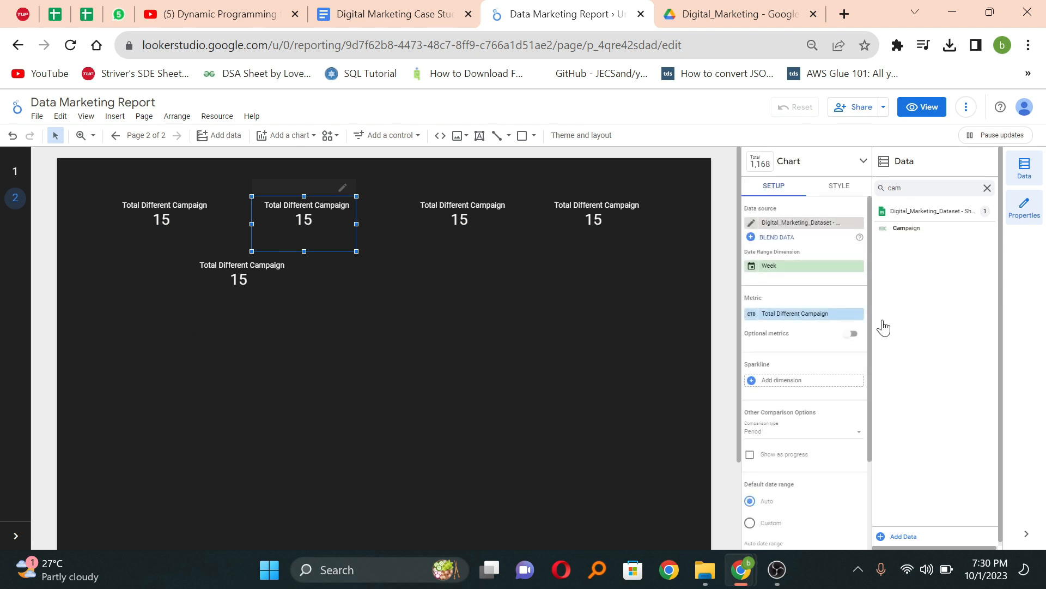
left_click(796, 314)
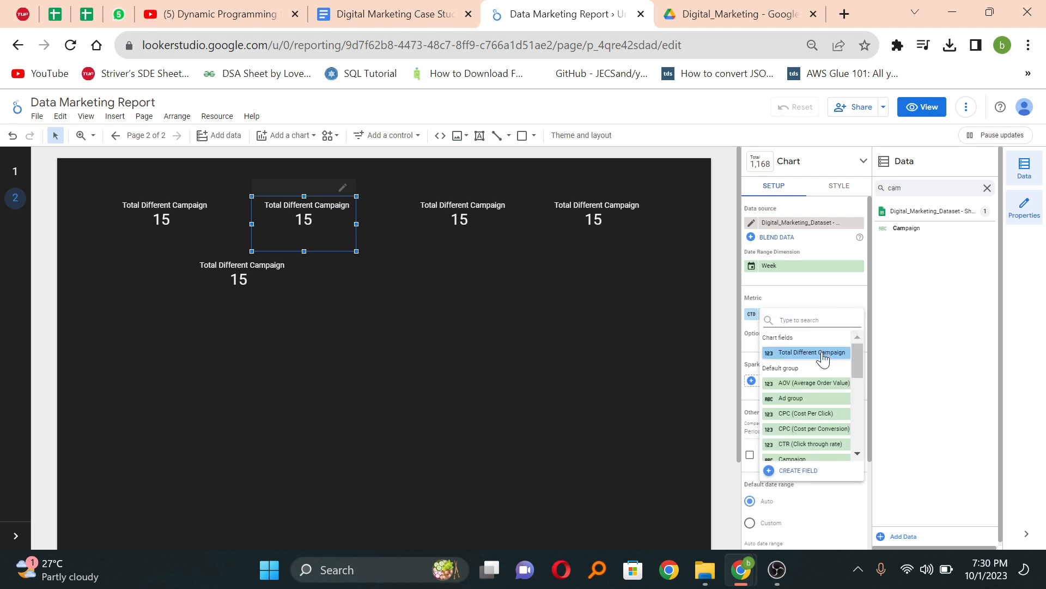
type("ad")
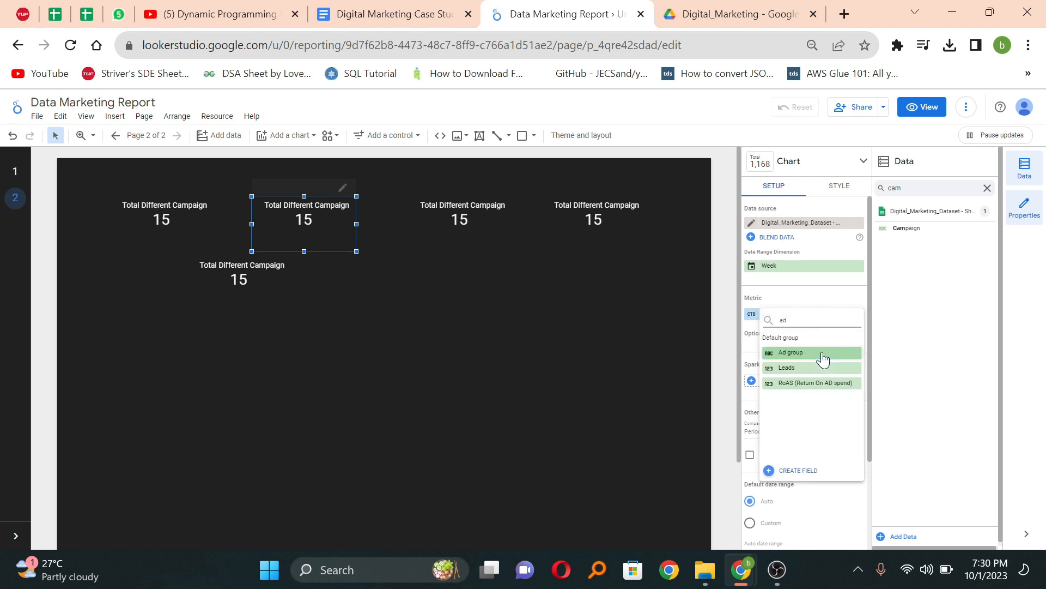
left_click(823, 357)
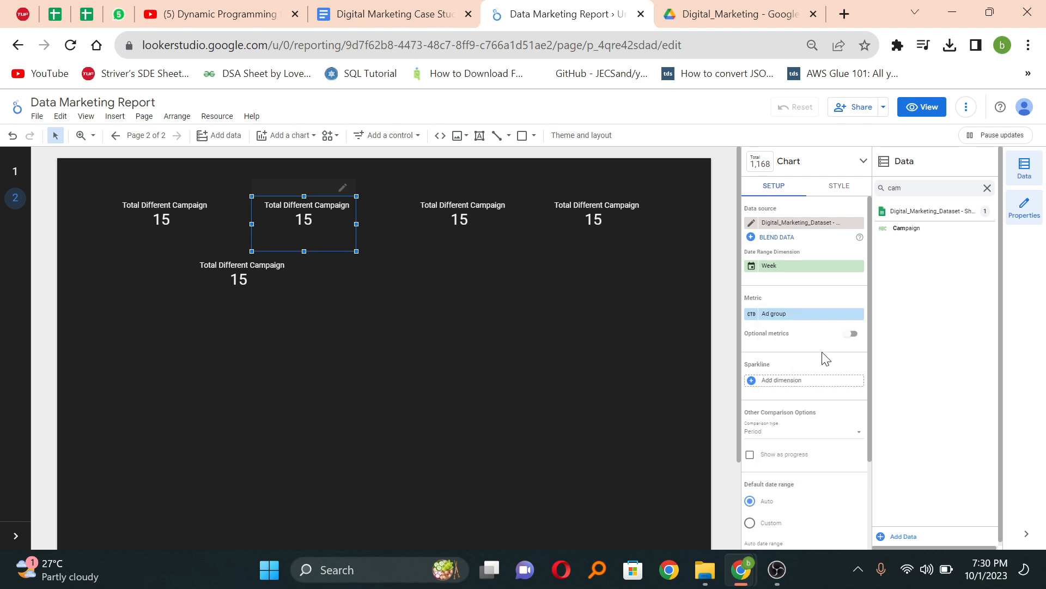
Rename the second scorecard's Ad group metric as Total Different AD groups
left_click(753, 315)
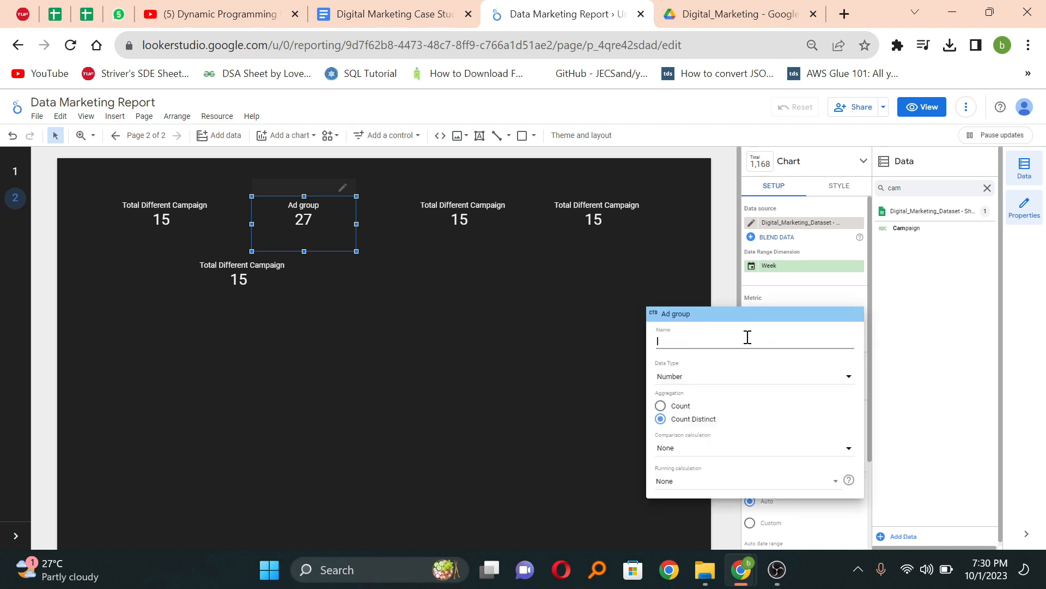
type("Tora")
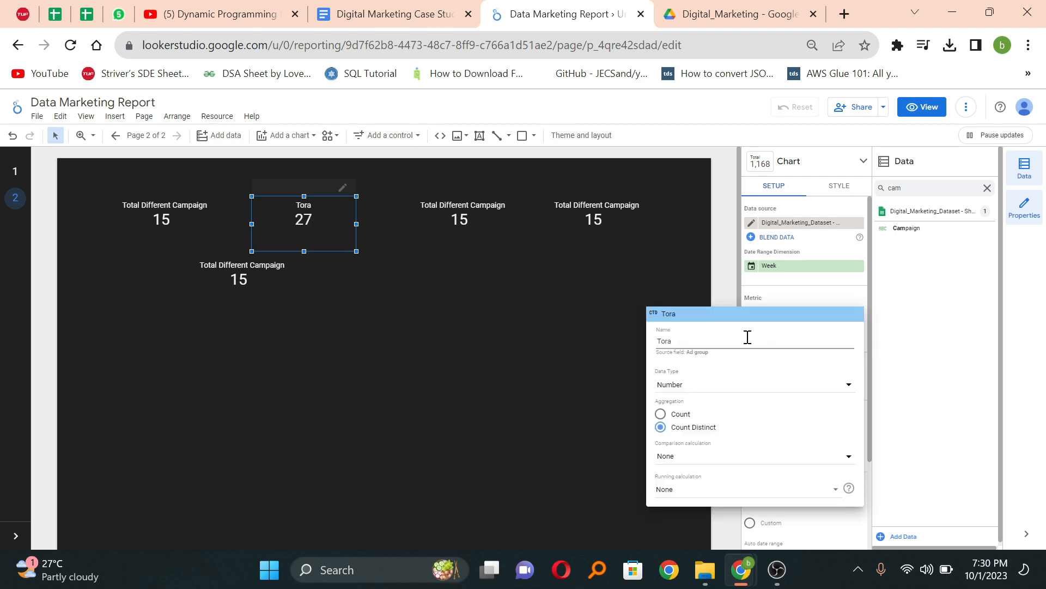
key("BackSpace")
key("BackSpace")
type("tal Different AD groups")
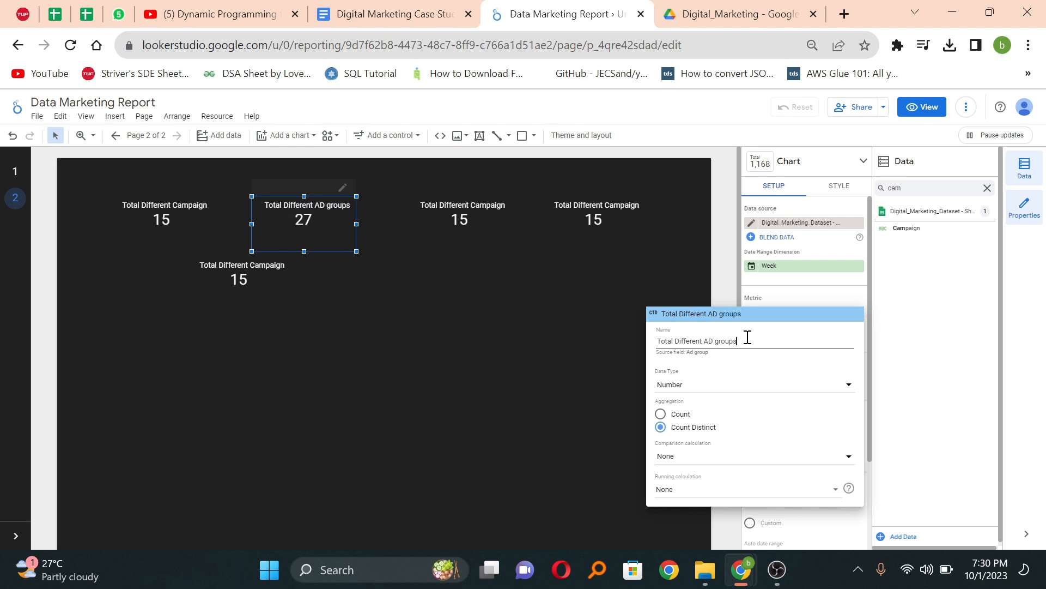
key("Return")
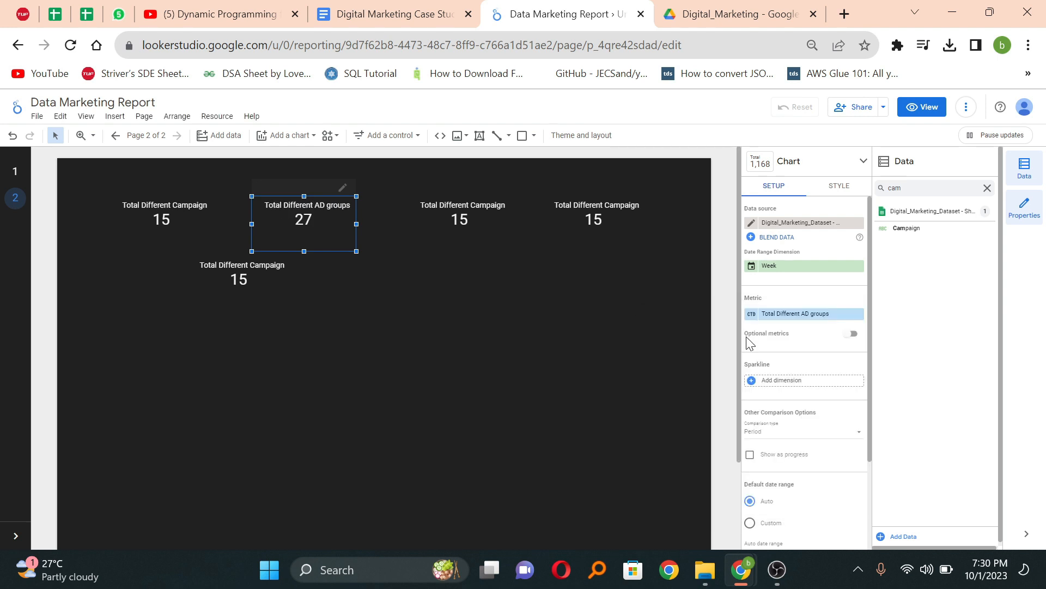
Shift the third scorecard slightly towards the second and replace its metric with Search Keyword
left_click(466, 206)
left_click_drag(466, 206, 457, 205)
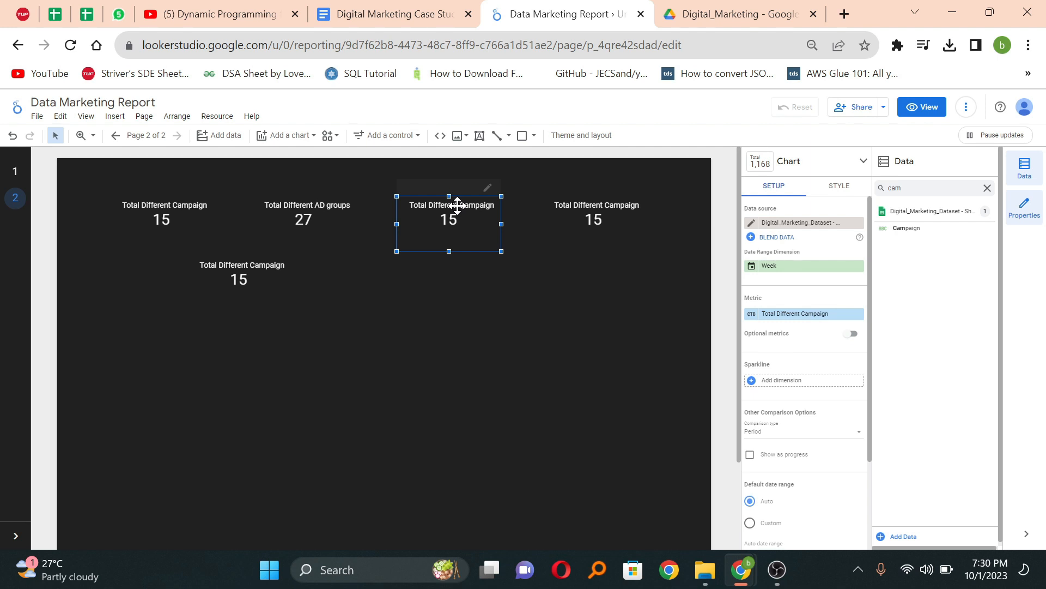
left_click(815, 314)
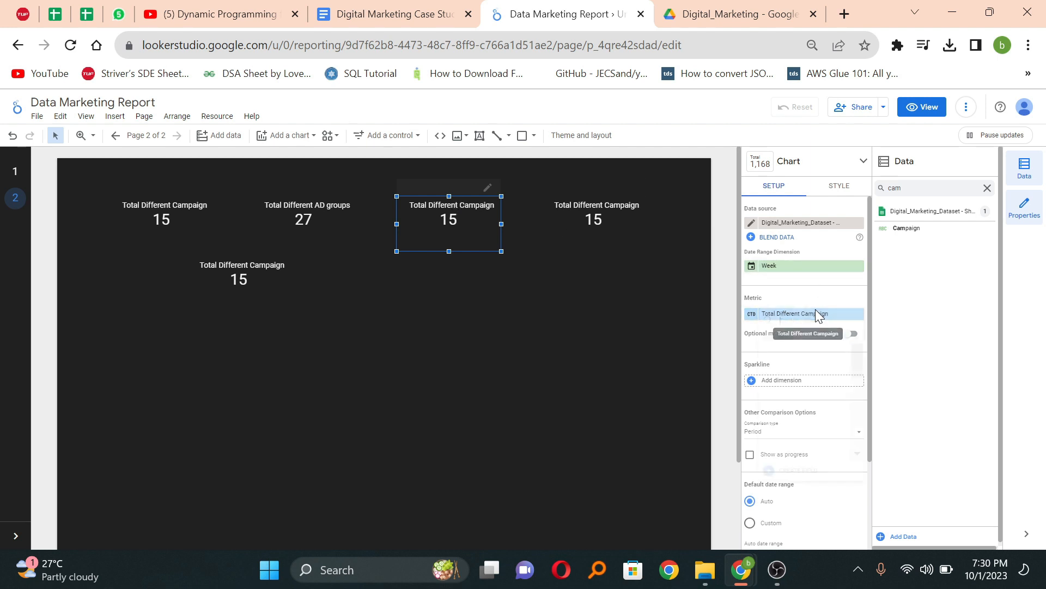
type("key")
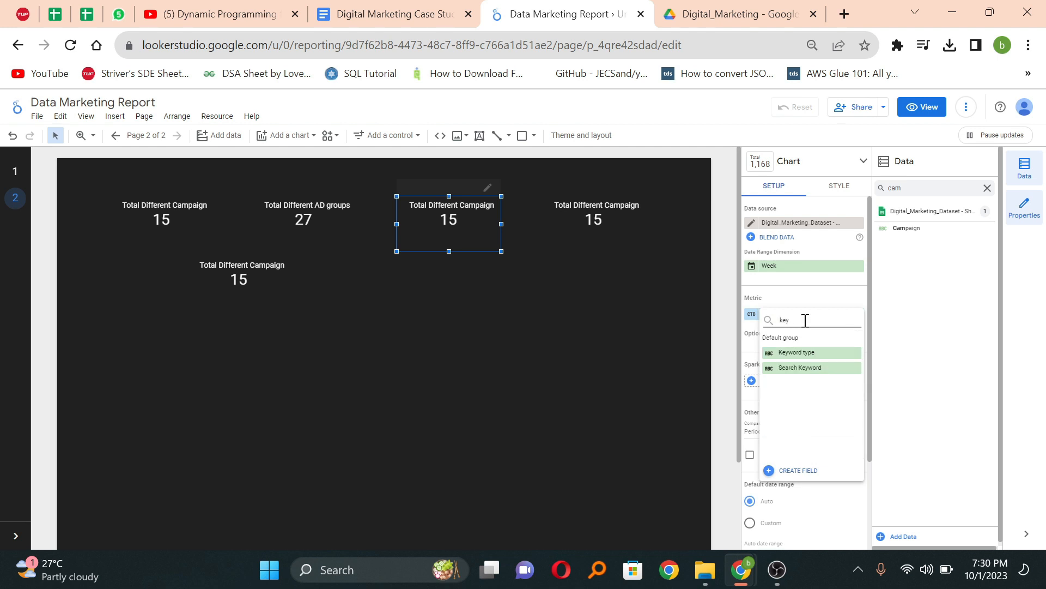
left_click(797, 368)
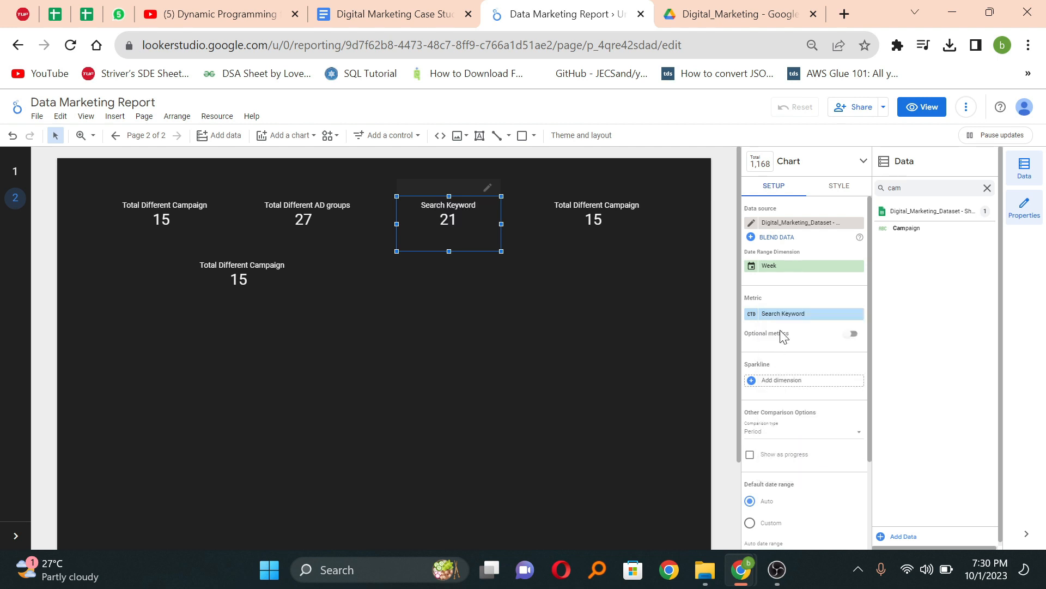
Rename the third scorecard's Search Keyword metric as Total Different Serach Keywords
left_click(752, 313)
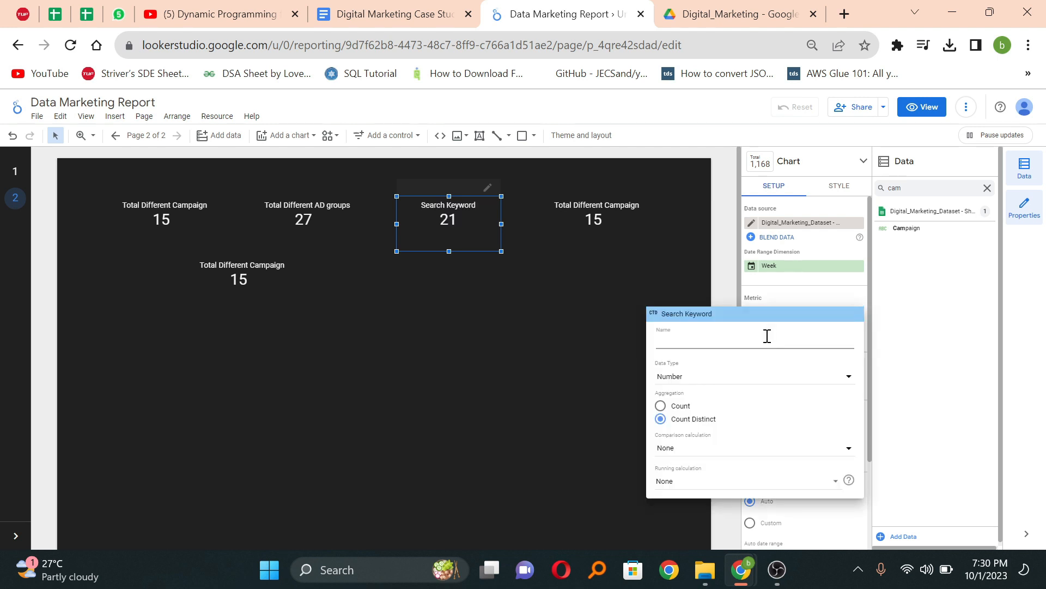
type("Total ")
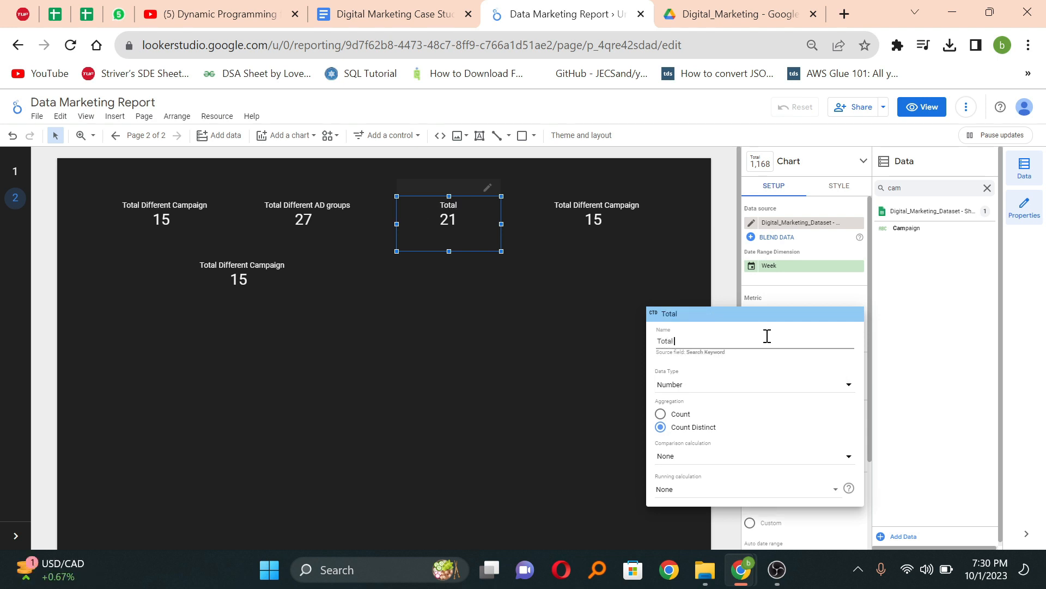
type("Different Serac")
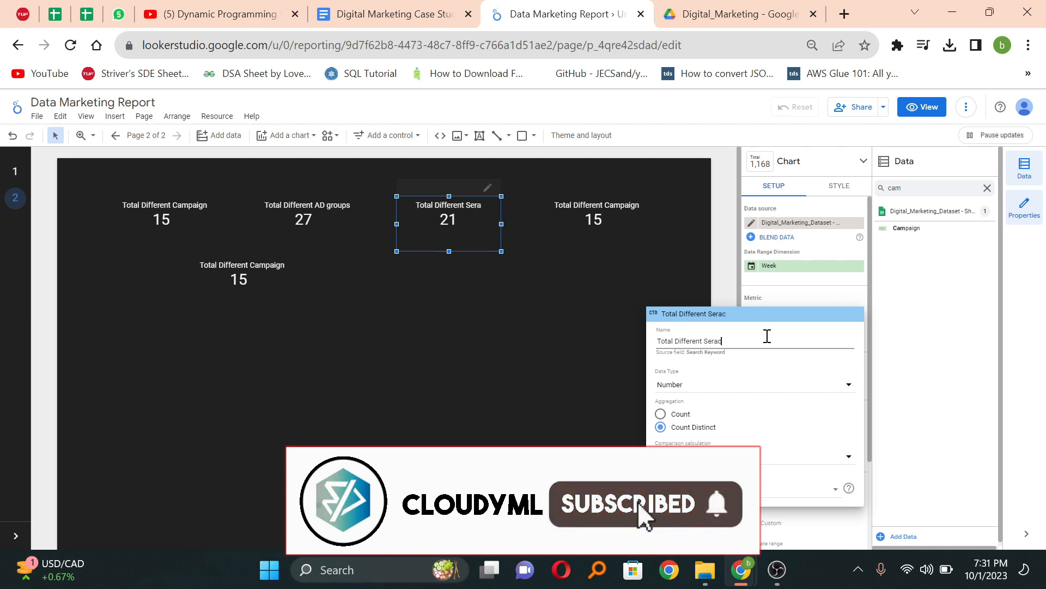
type("h K")
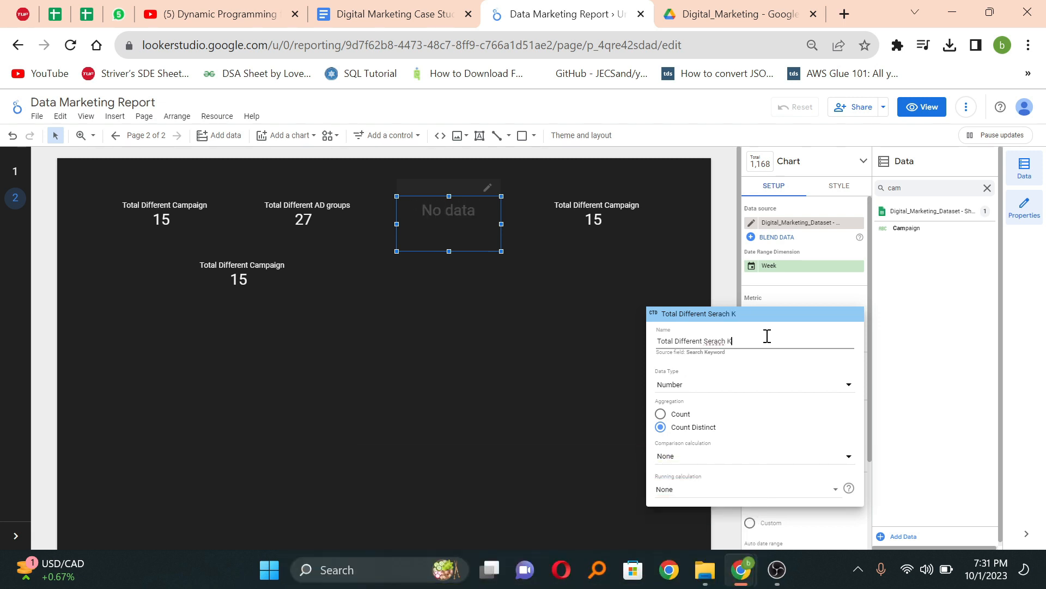
type("eywords")
key("Return")
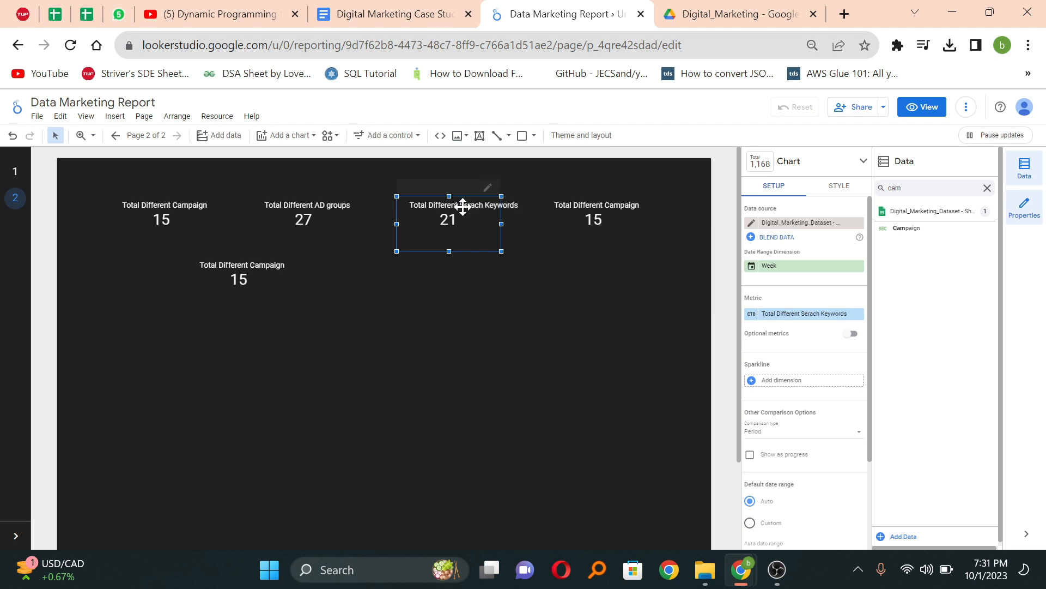
Reposition and widen the search keywords scorecard to fit its title, and move the fourth scorecard slightly closer to it
left_click_drag(463, 208, 446, 208)
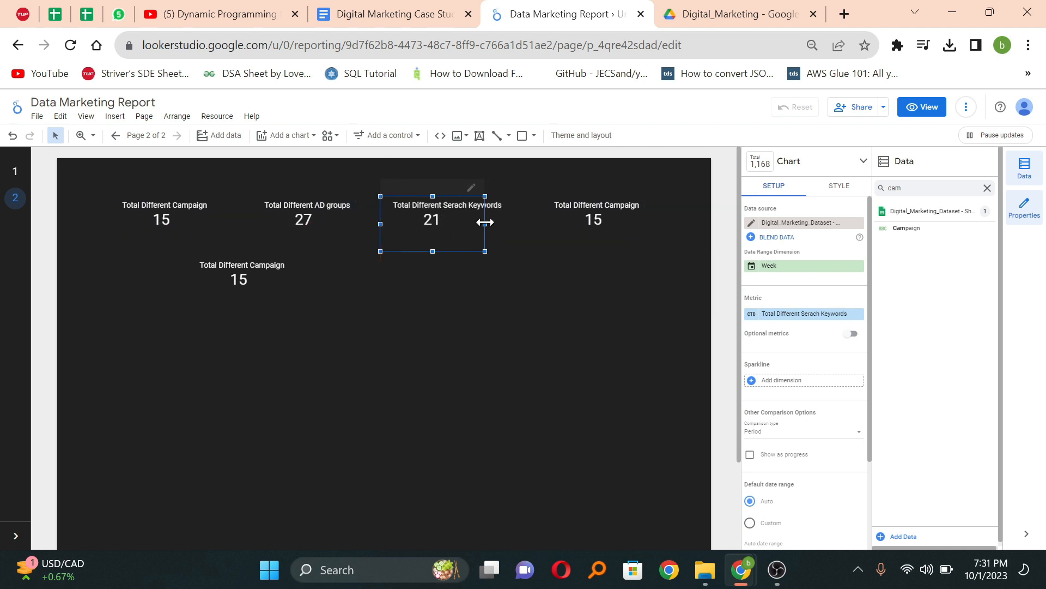
left_click_drag(484, 224, 510, 223)
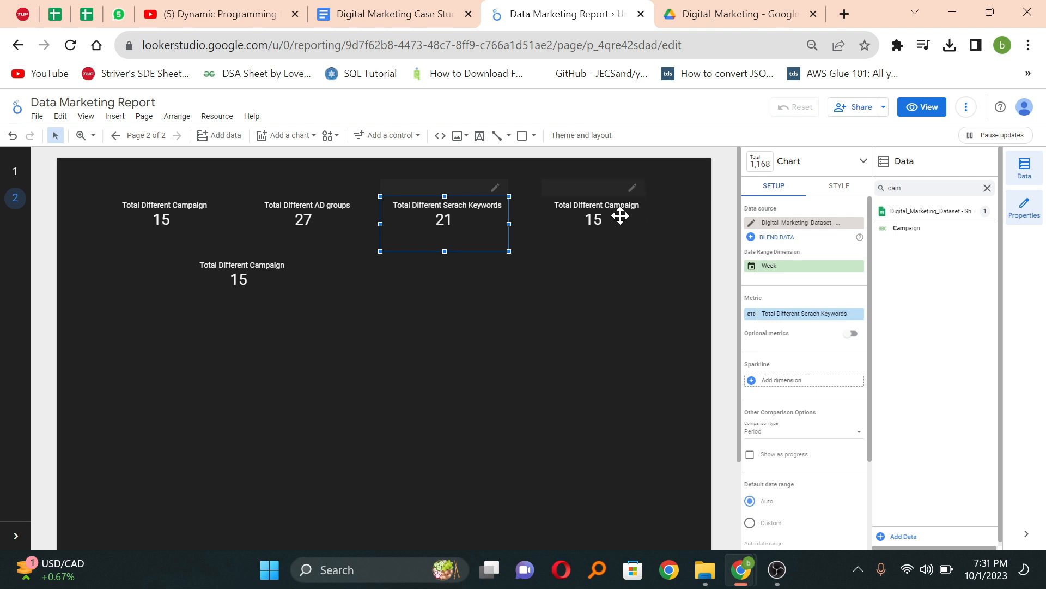
left_click_drag(621, 216, 607, 217)
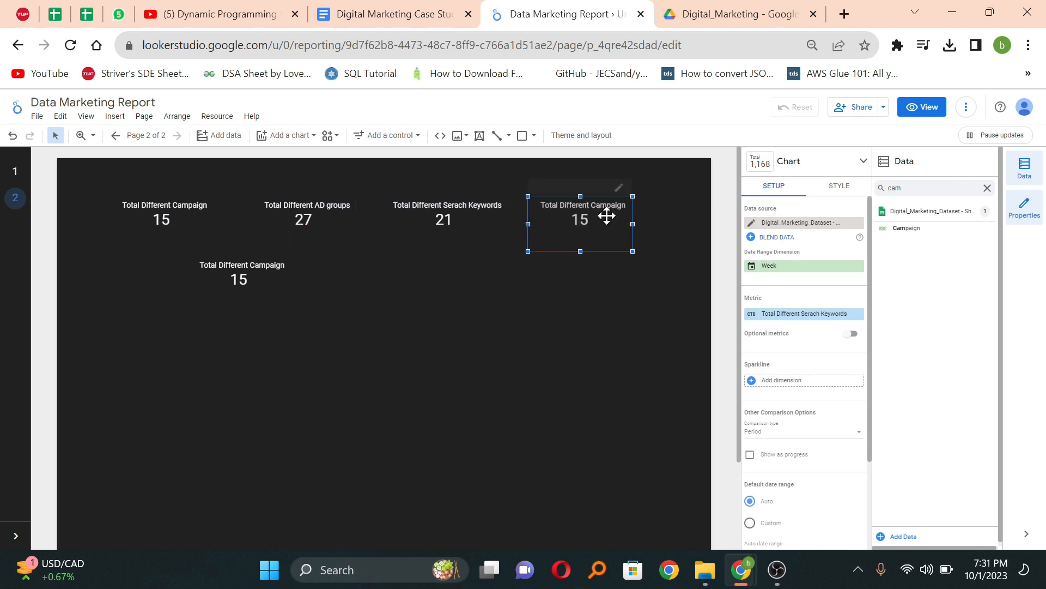
Replace the metric of the fourth scorecard in the row with Prospects
left_click(810, 316)
type("prospec")
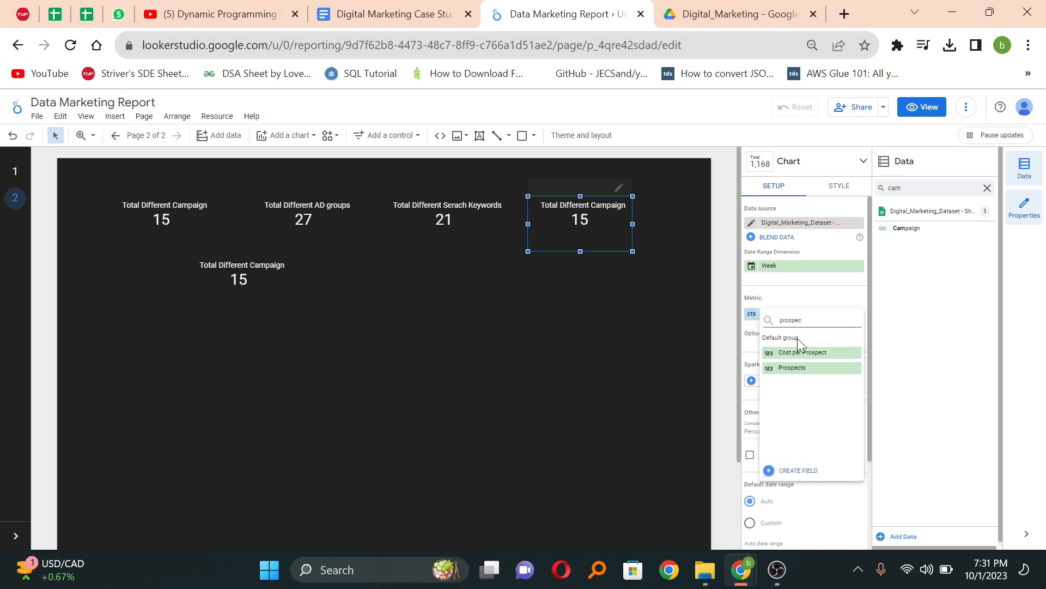
left_click(790, 369)
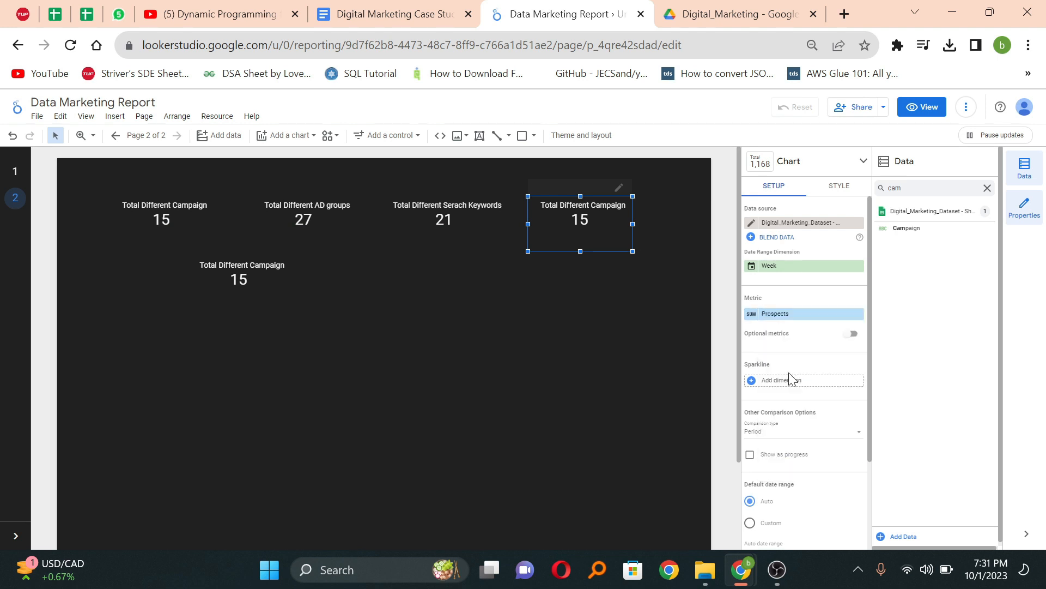
Rename the fourth scorecard's Prospects metric as Total Prospects
left_click(752, 318)
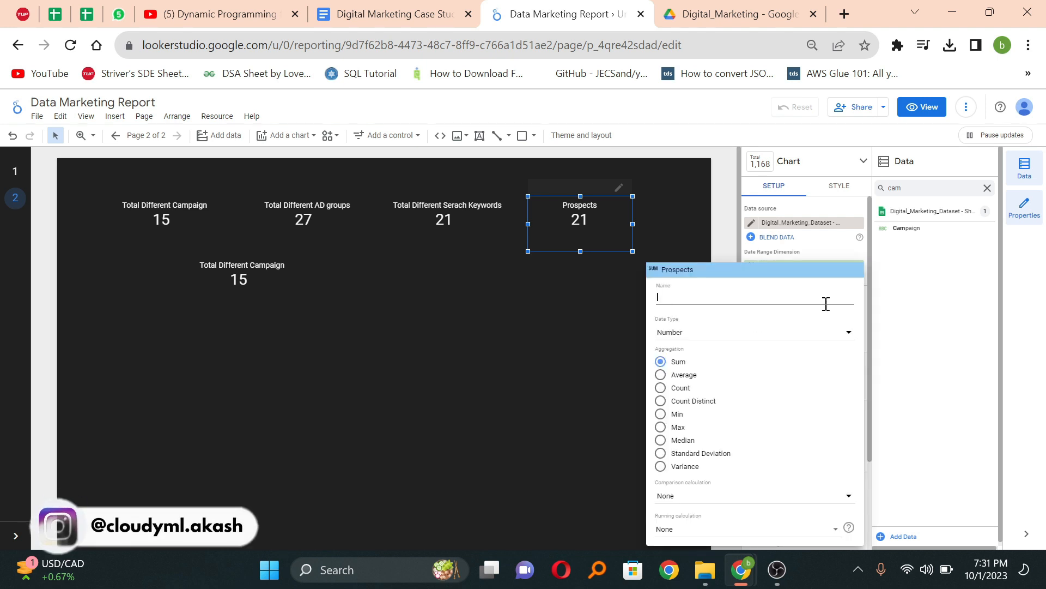
type("To")
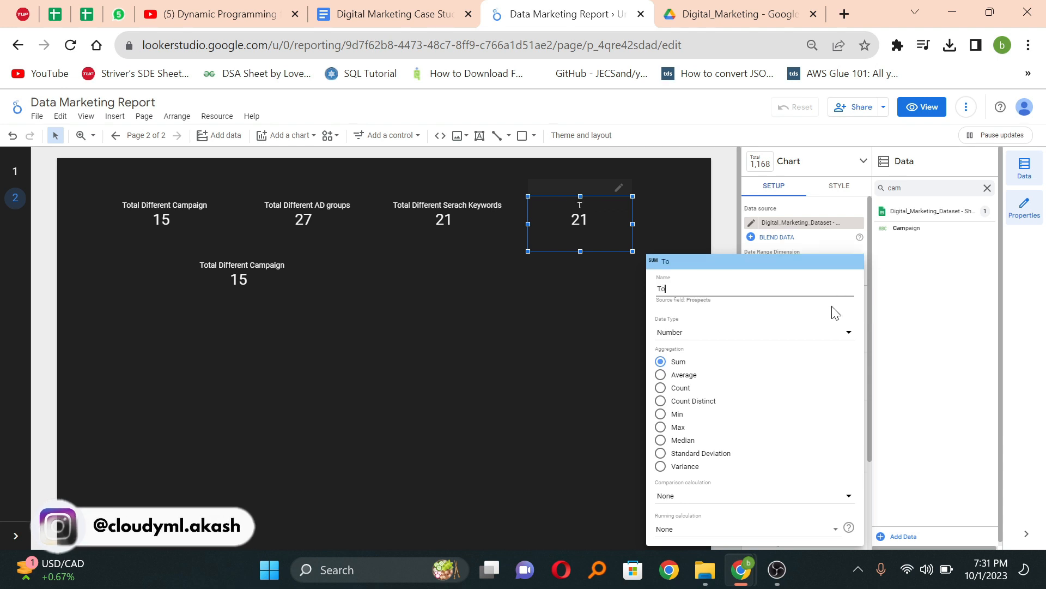
type("tal P")
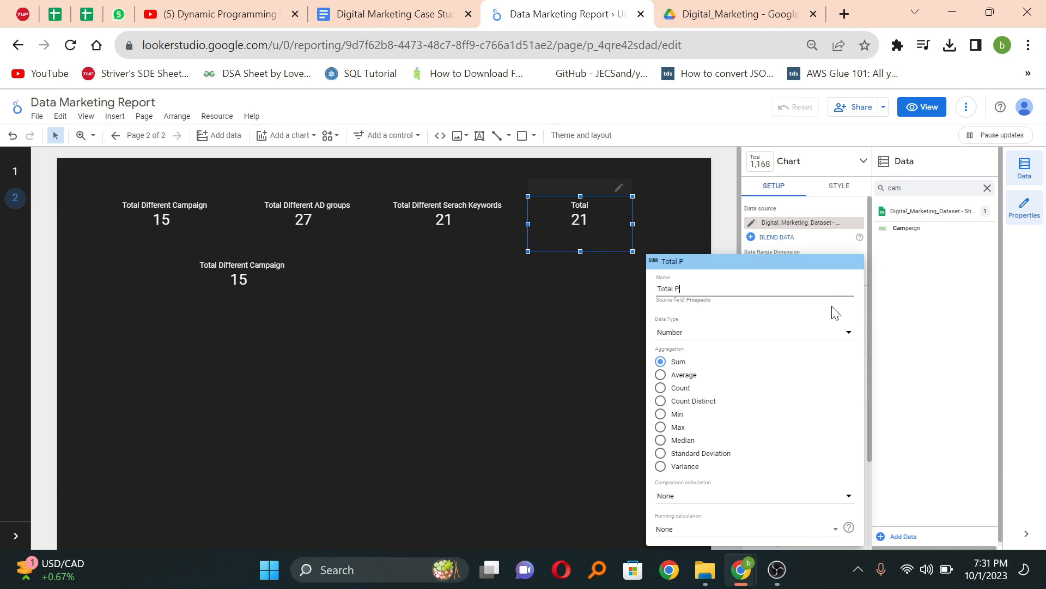
type("rospects")
key("Return")
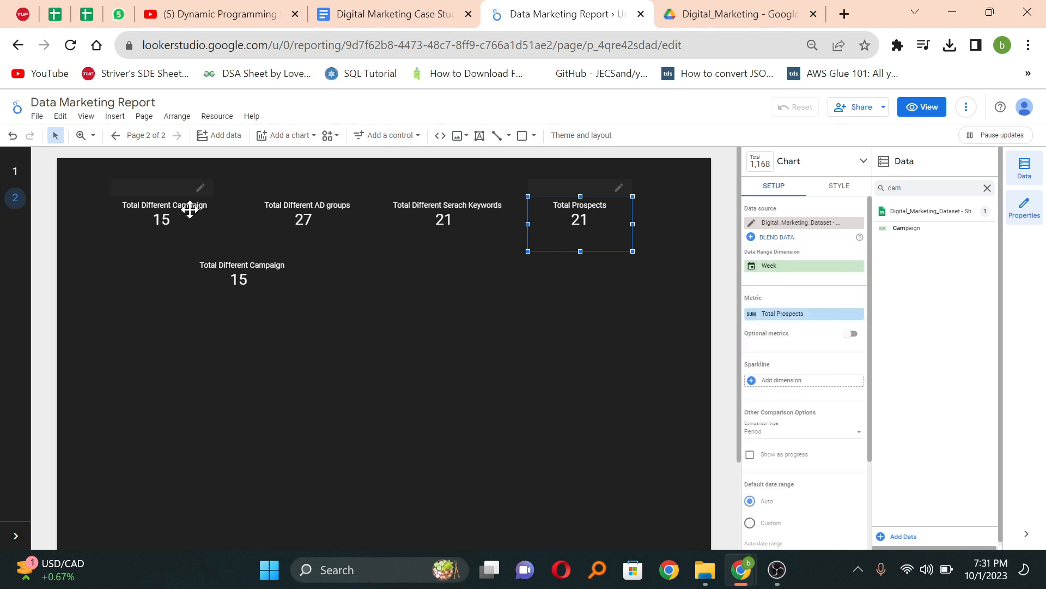
Shift the four scorecards left and closer together, and place a campaign copy from below at the end of their row
left_click_drag(190, 209, 169, 212)
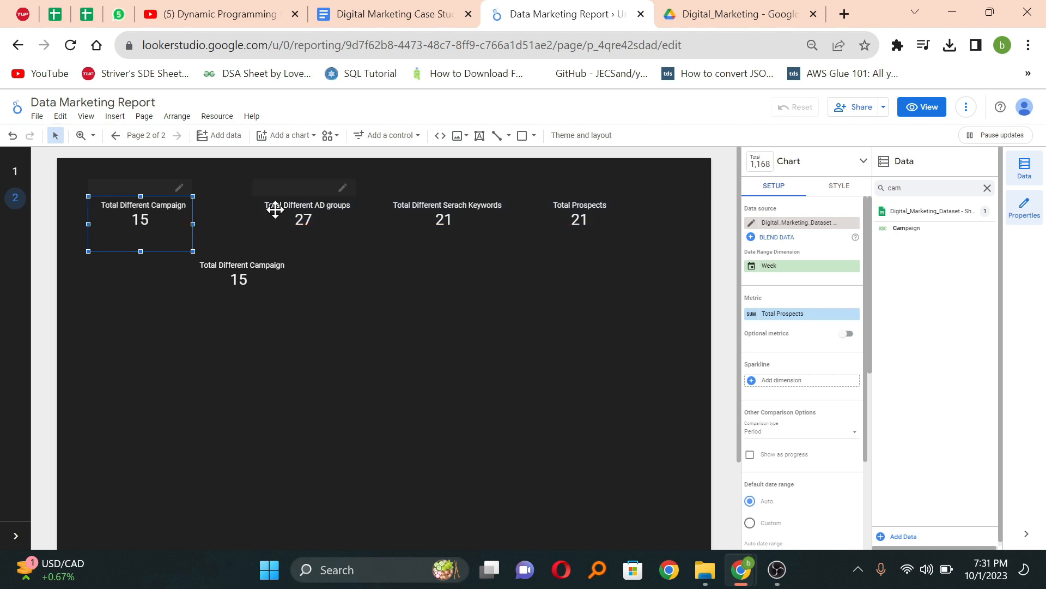
left_click_drag(280, 208, 243, 209)
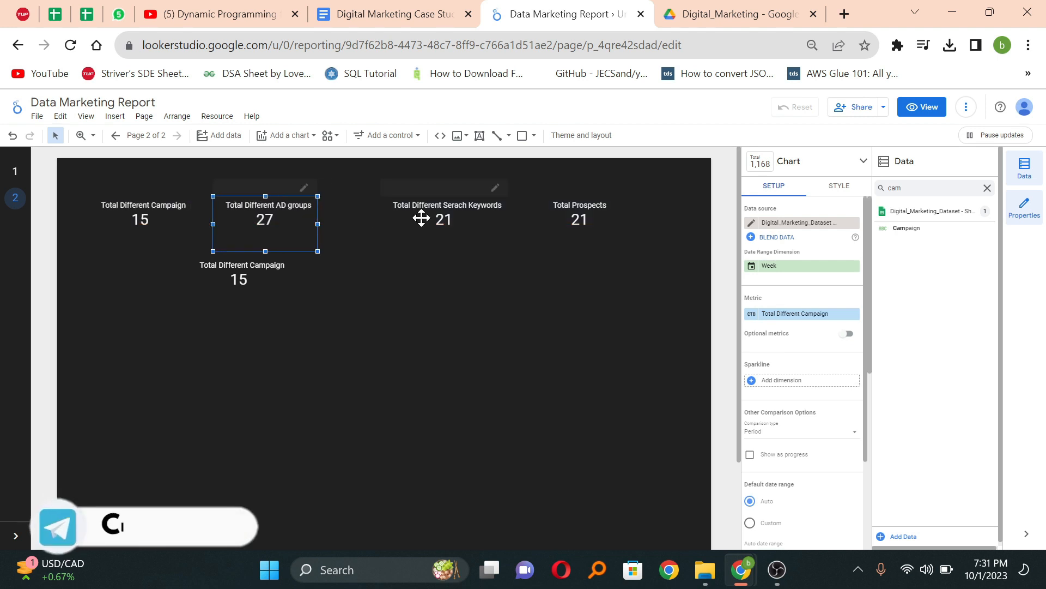
left_click_drag(421, 218, 379, 221)
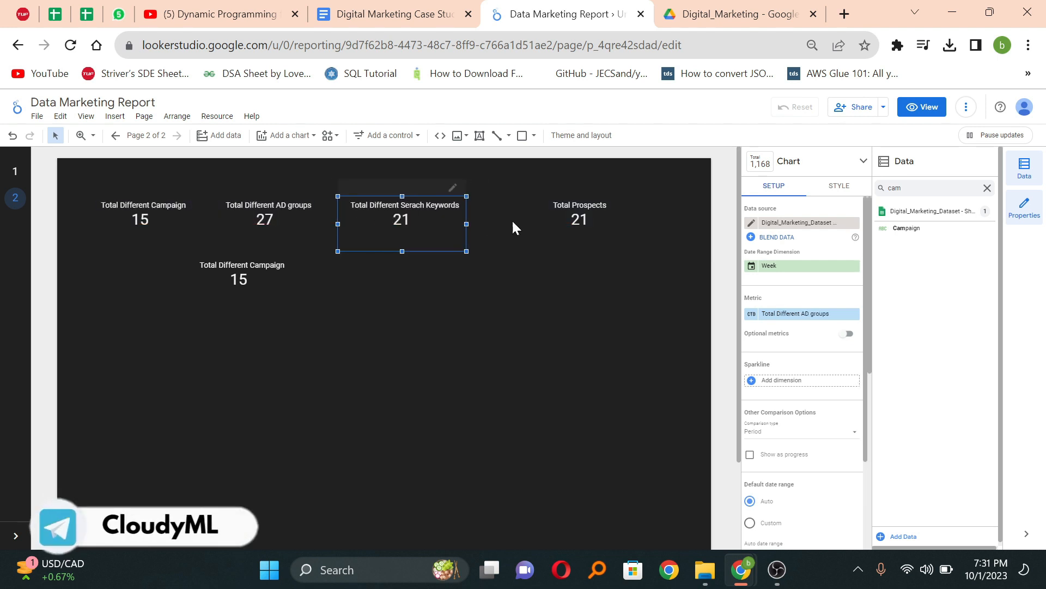
left_click_drag(565, 213, 522, 218)
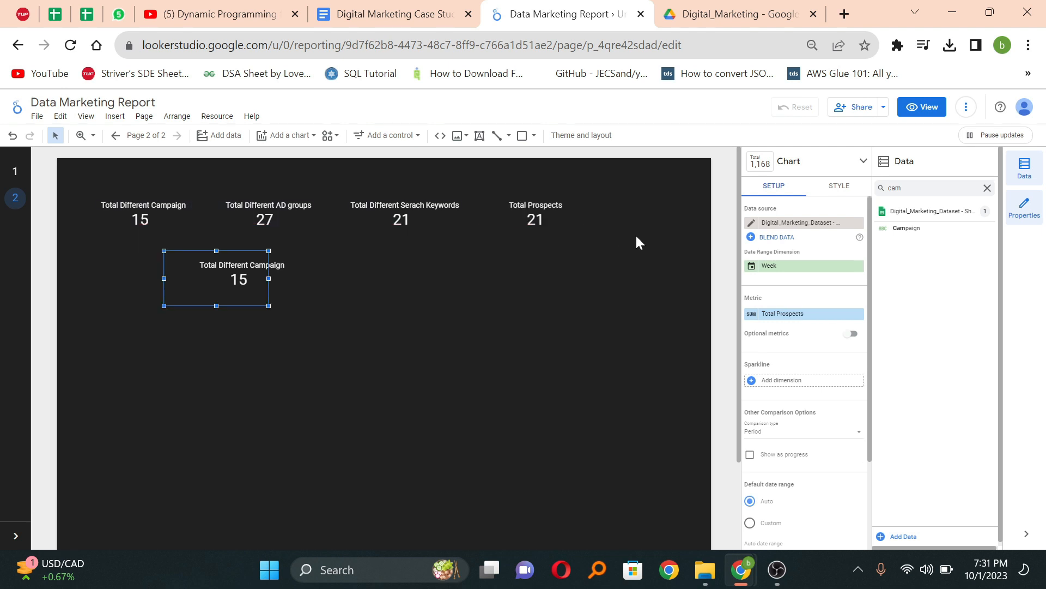
left_click_drag(219, 273, 639, 221)
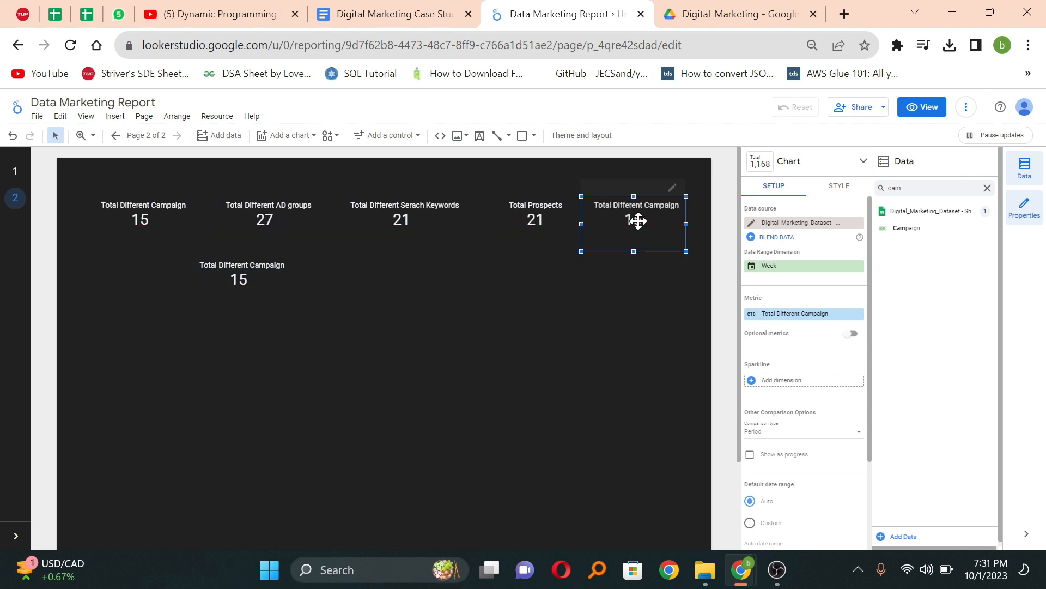
Replace the metric of the fifth scorecard in the row with Leads
left_click(778, 317)
type("leads")
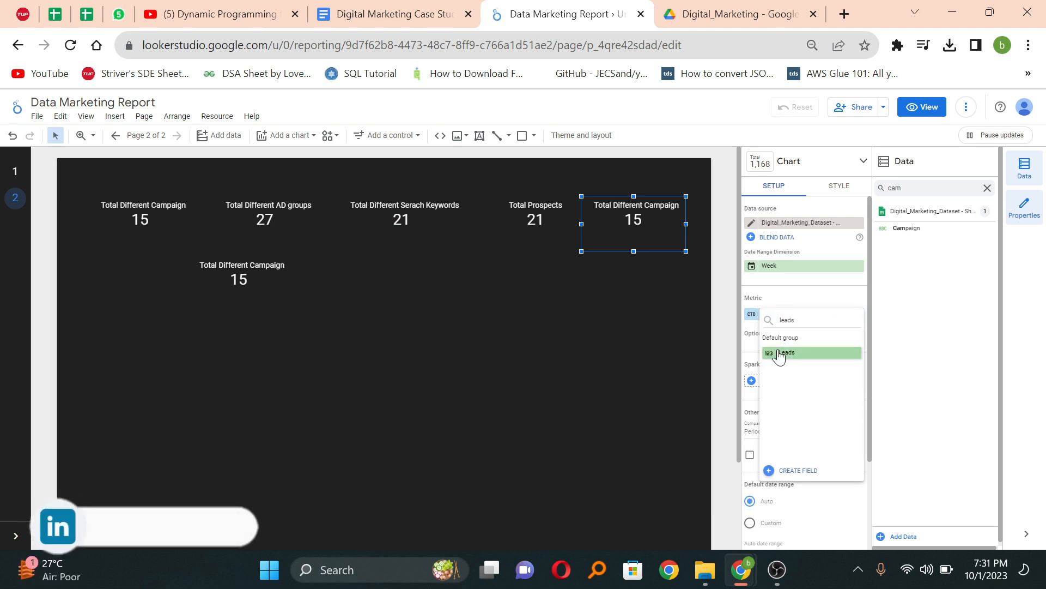
left_click(784, 352)
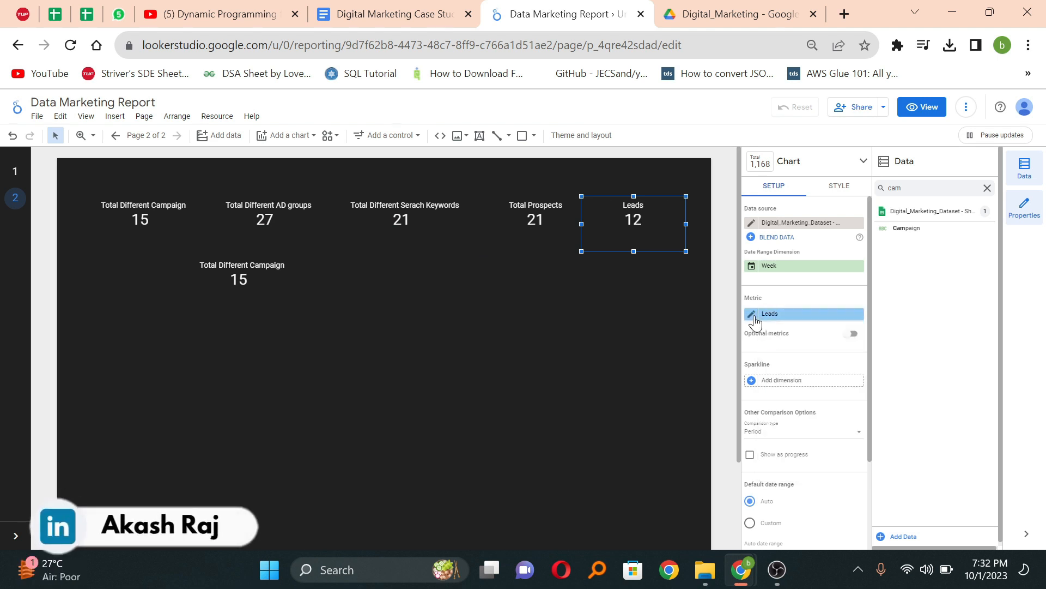
Rename the fifth scorecard's Leads metric as Total Leads
left_click(753, 315)
left_click(734, 303)
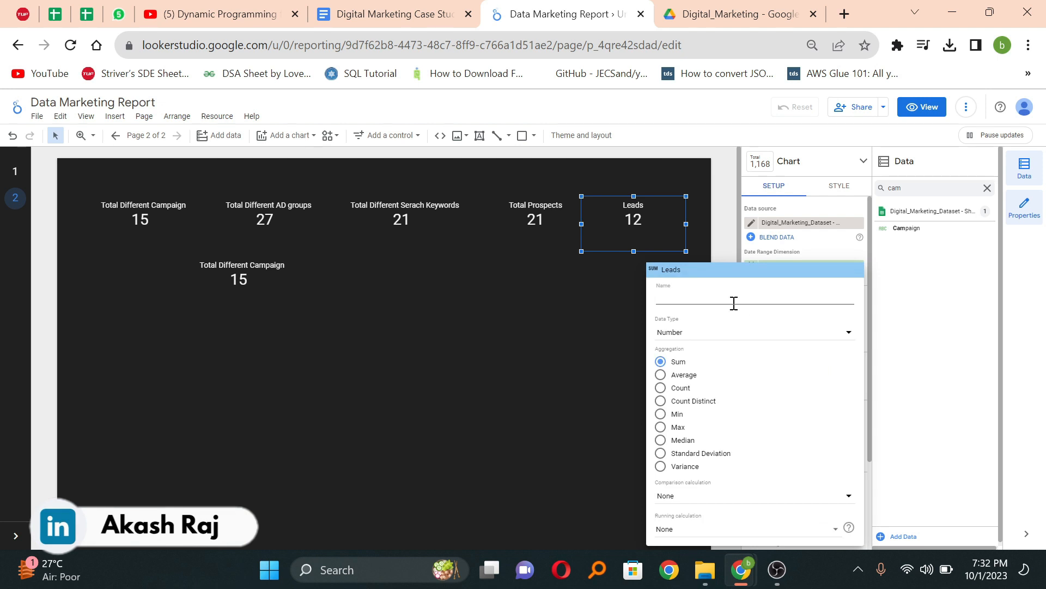
type("Total")
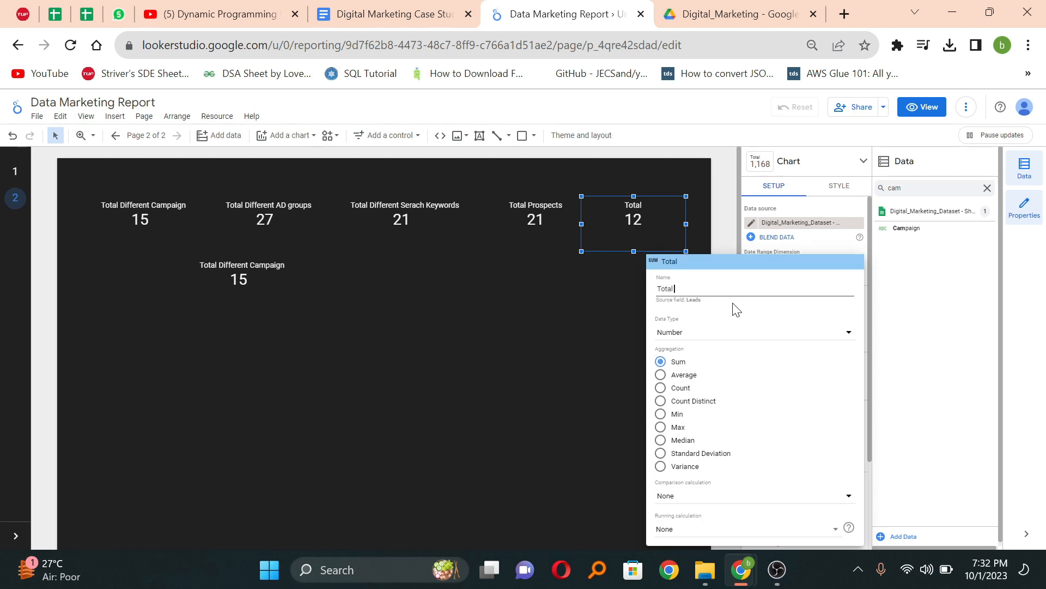
type(" Leads")
key("Return")
left_click(609, 303)
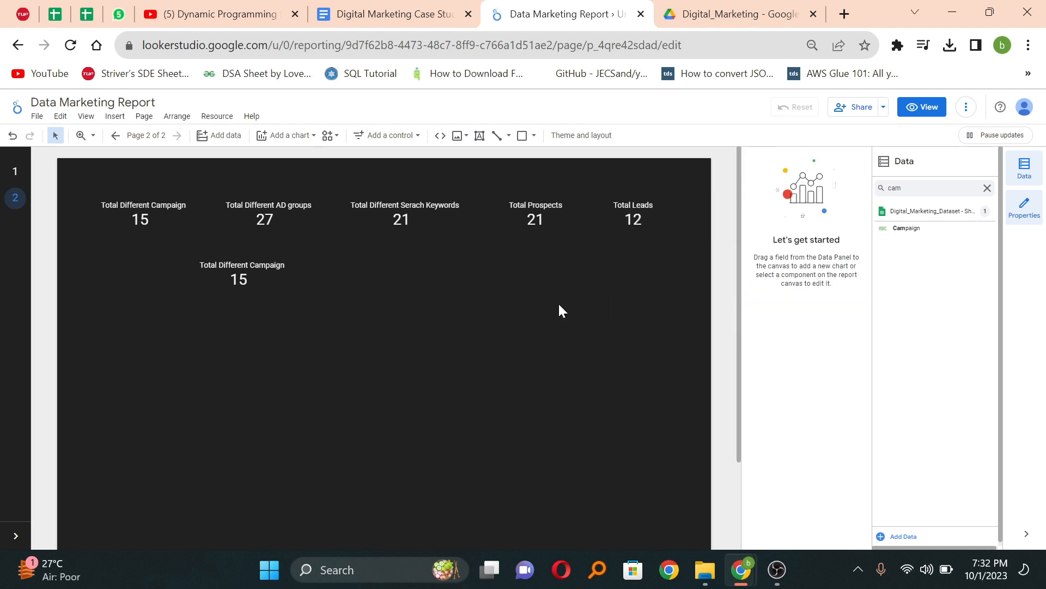
Replace the metric of the campaign scorecard below the row with Cost ($)
left_click(220, 278)
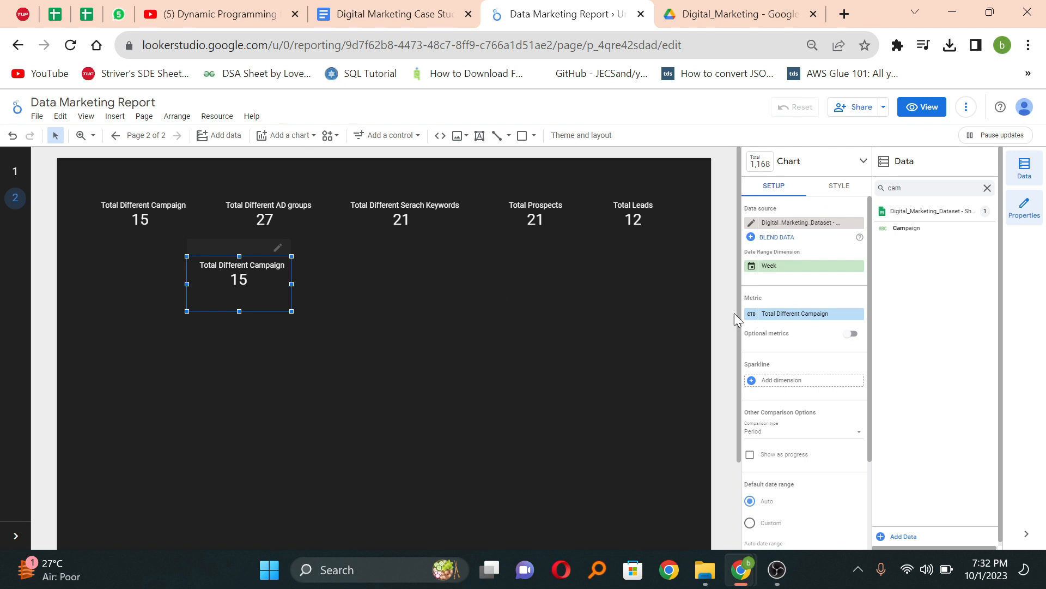
left_click(807, 314)
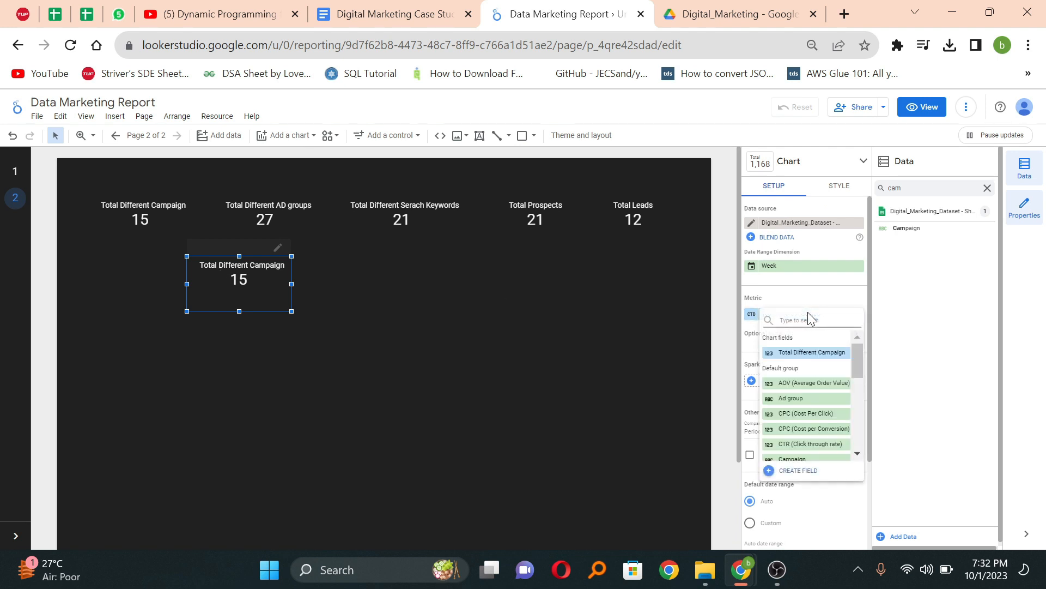
type("cis")
key("BackSpace")
key("BackSpace")
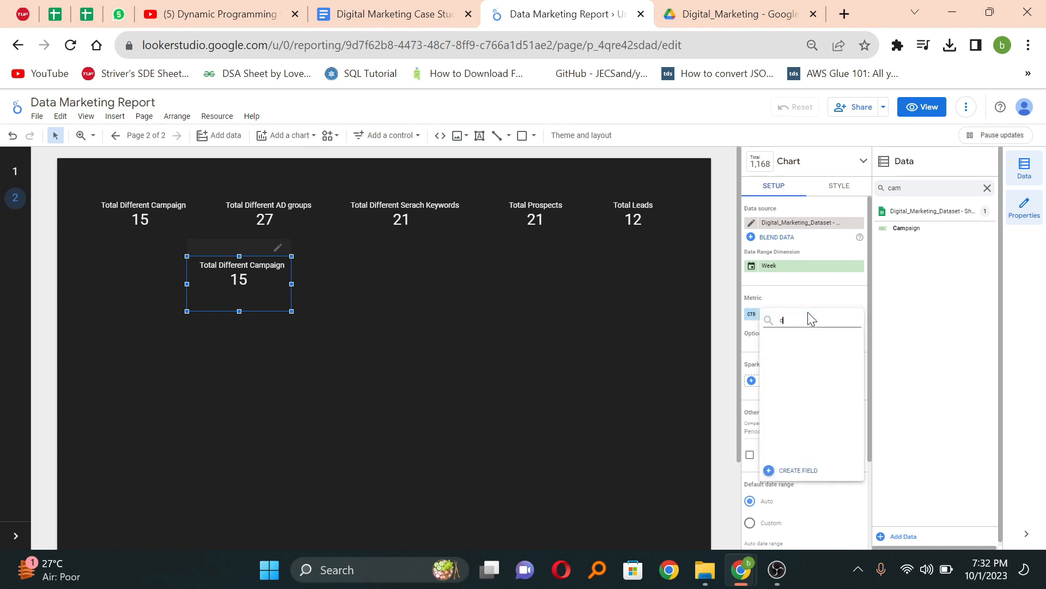
type("ocsts")
key("BackSpace")
key("BackSpace")
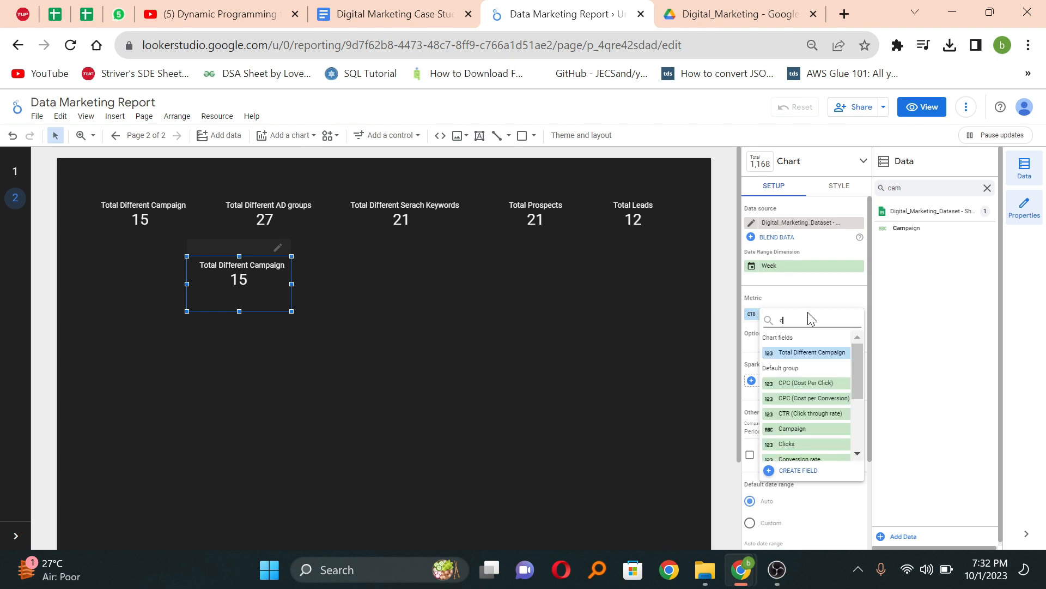
type("ost")
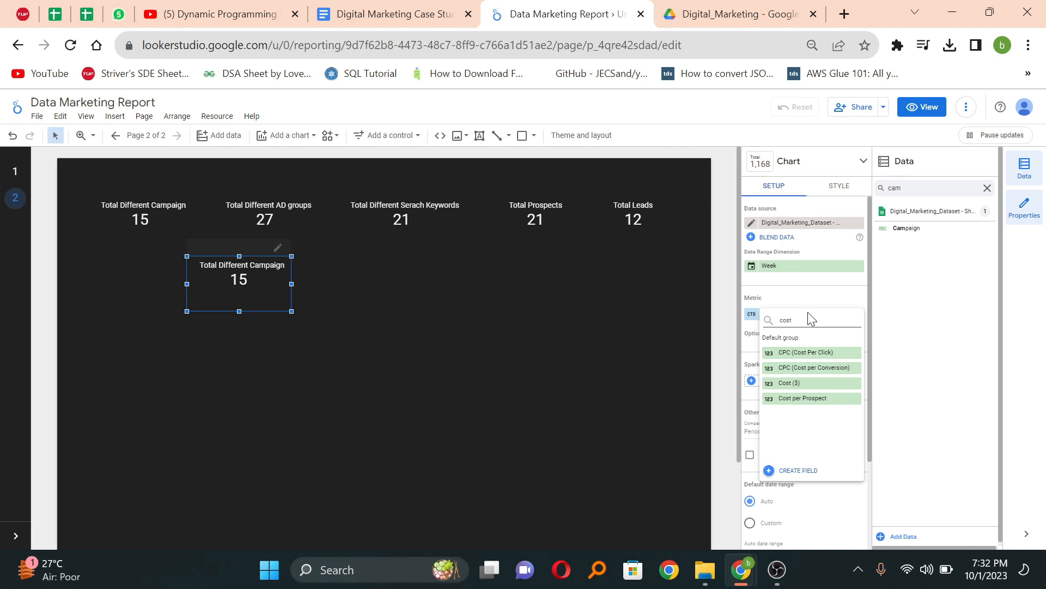
left_click(791, 382)
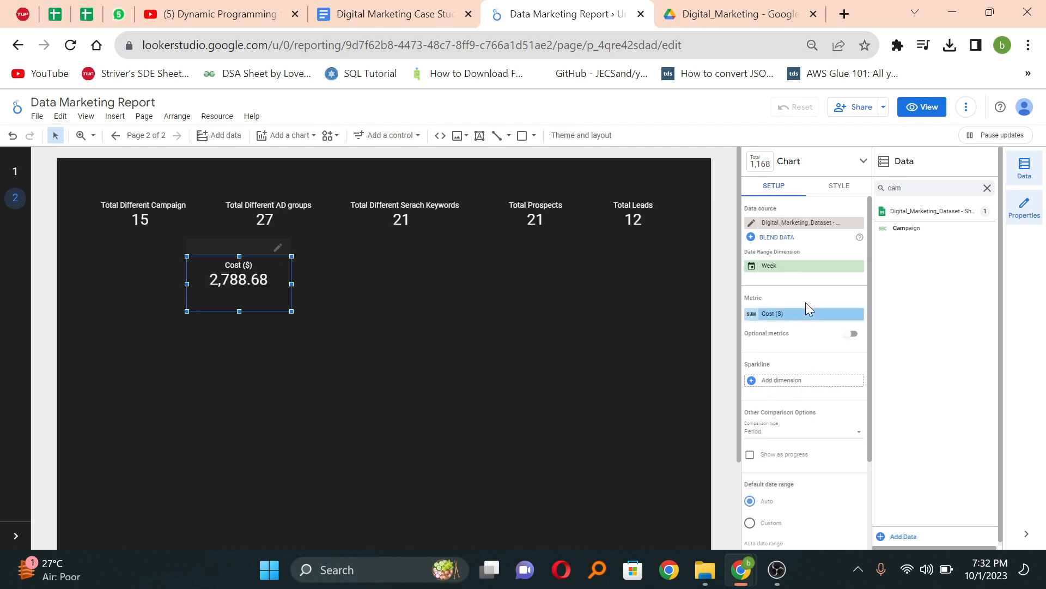
Rename the cost scorecard's metric as Total Costs
left_click(752, 314)
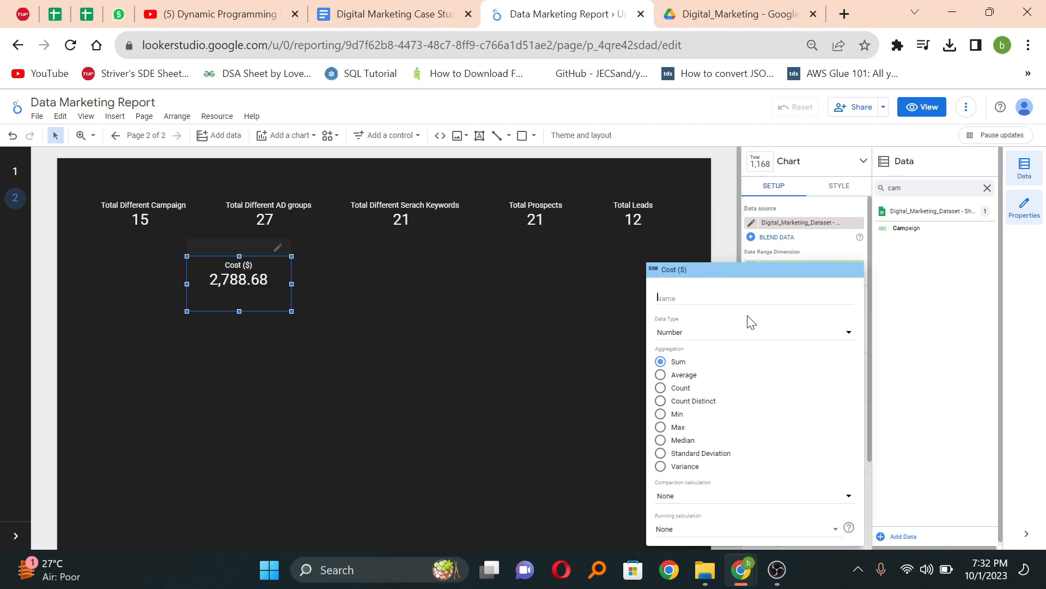
type("Tot")
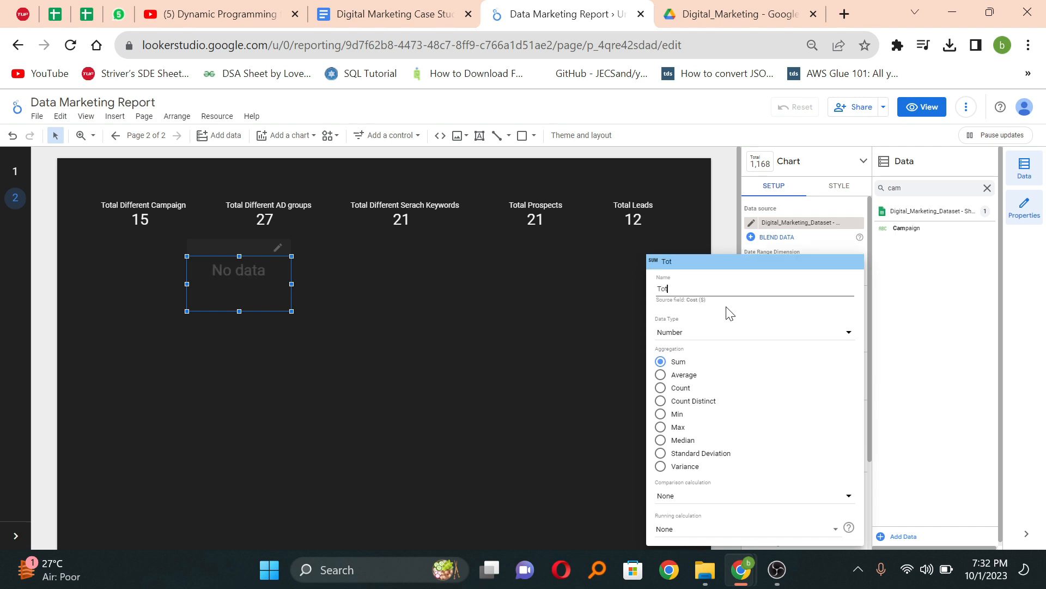
type("ak Co")
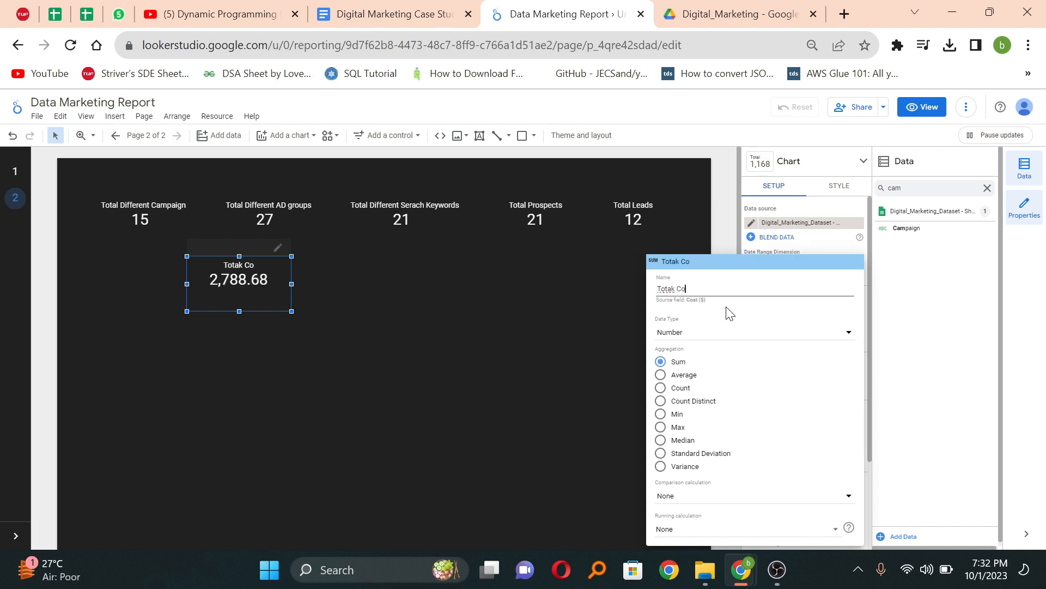
type("sts")
right_click(665, 289)
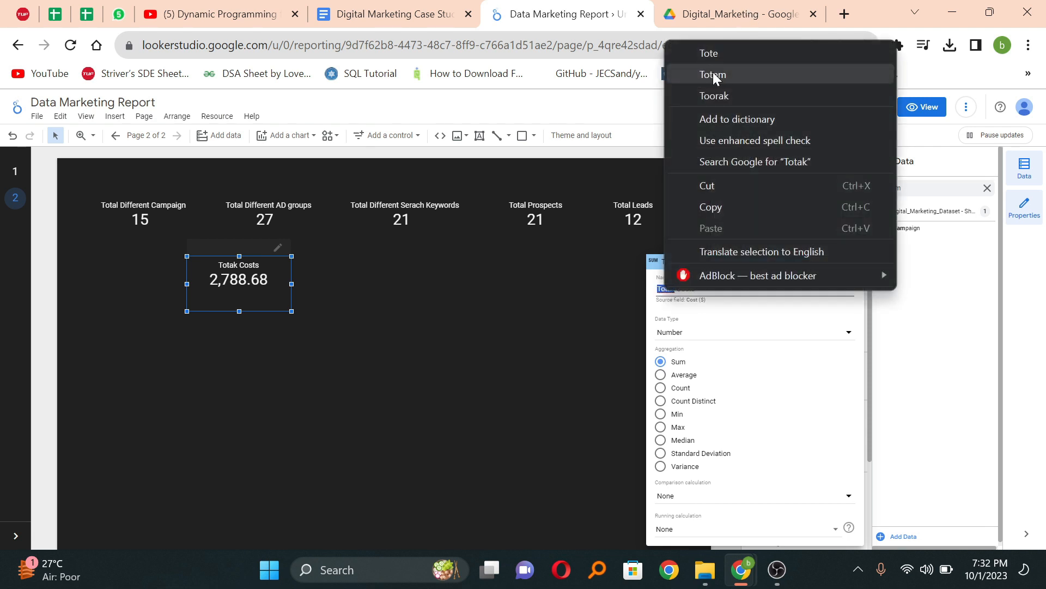
key("Escape")
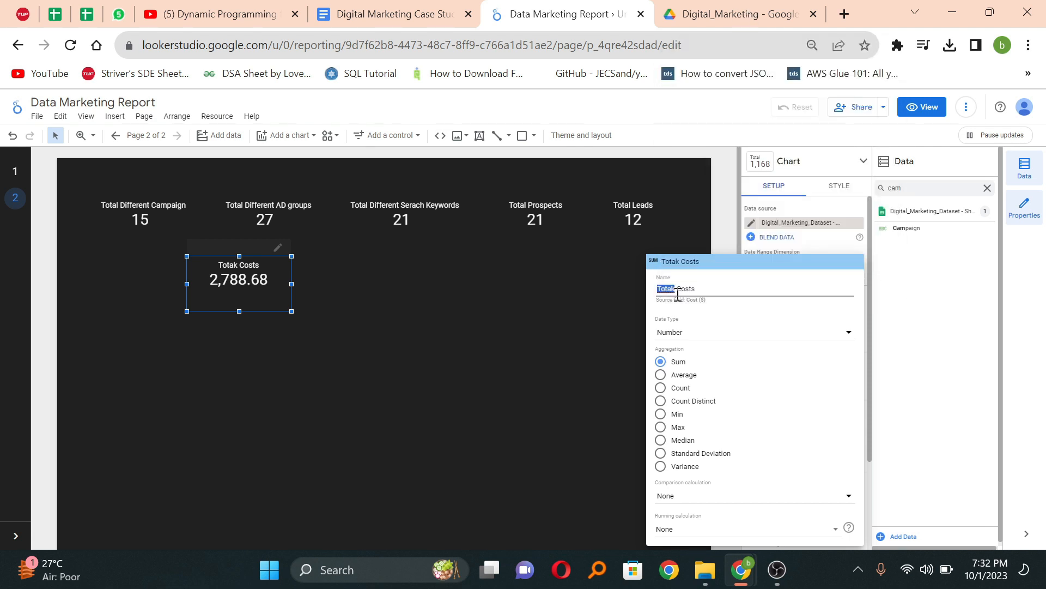
type("Total")
Set the data type of the Total Costs metric to the currency USD - US Dollar ($)
left_click(776, 334)
mouse_move(730, 360)
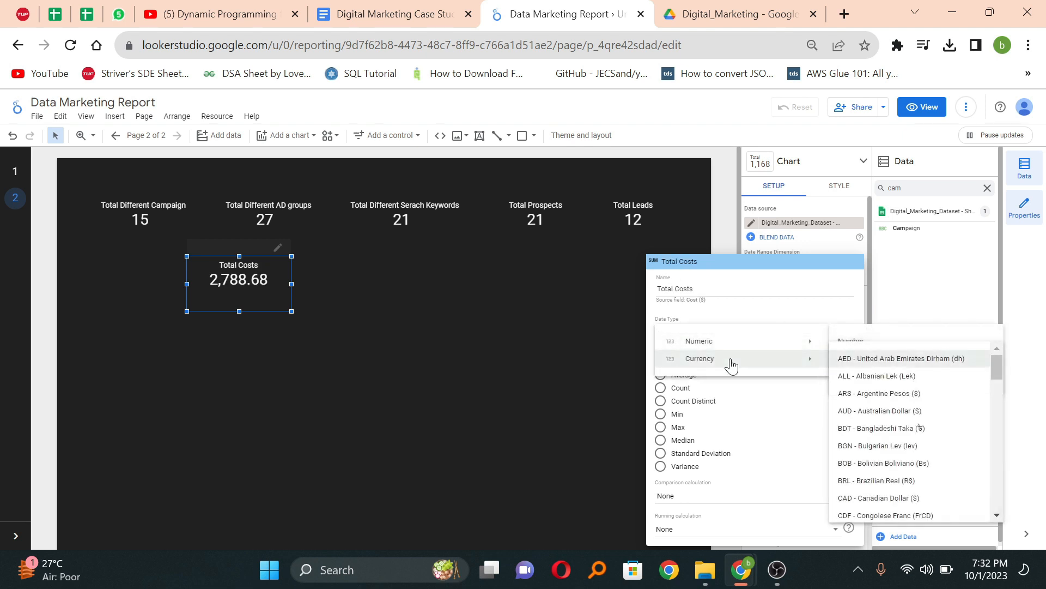
scroll(922, 433, "down", 10)
scroll(924, 438, "down", 3)
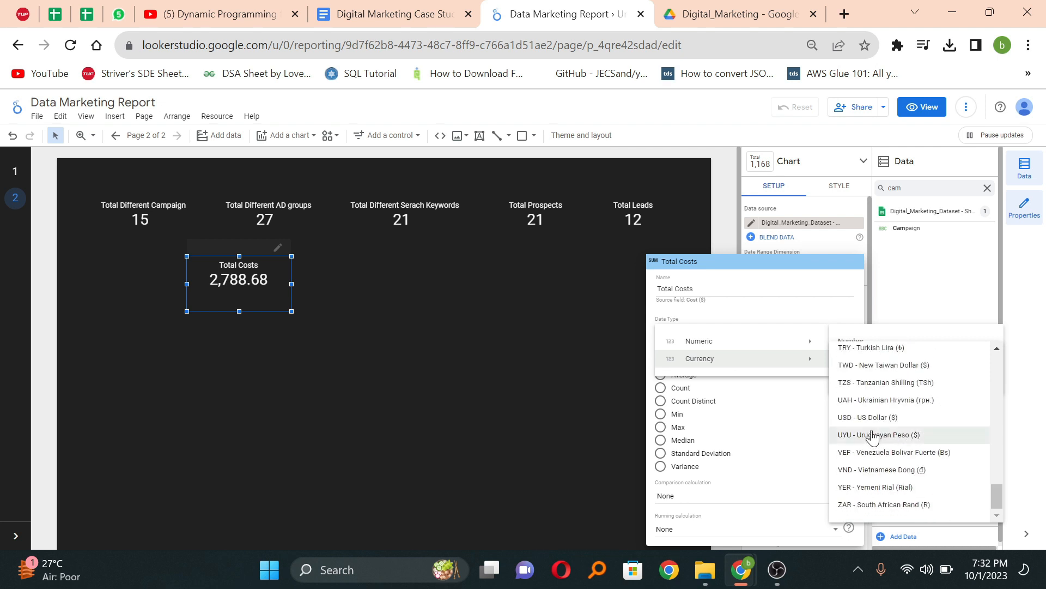
left_click(864, 417)
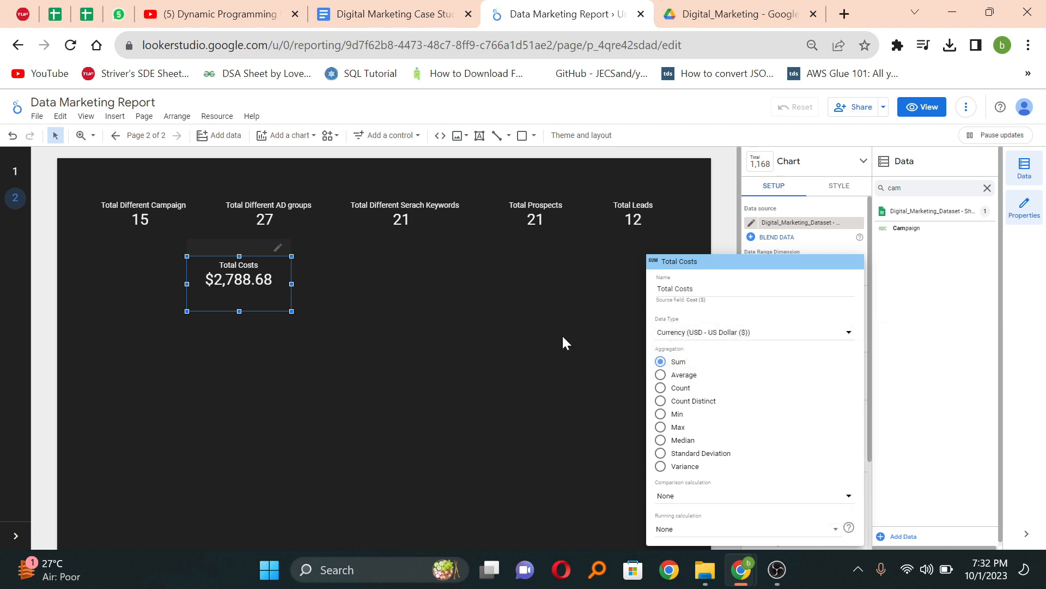
left_click(503, 335)
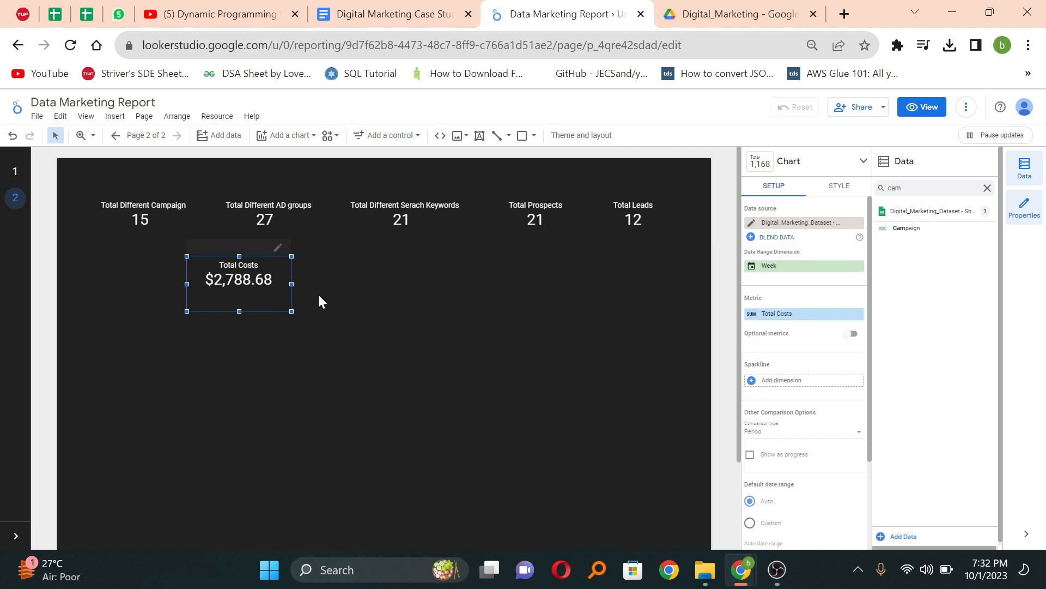
Paste a copy of the Total Costs scorecard, place it to the right at the same height, and shift the original slightly left
left_click(345, 294)
key("ctrl+v")
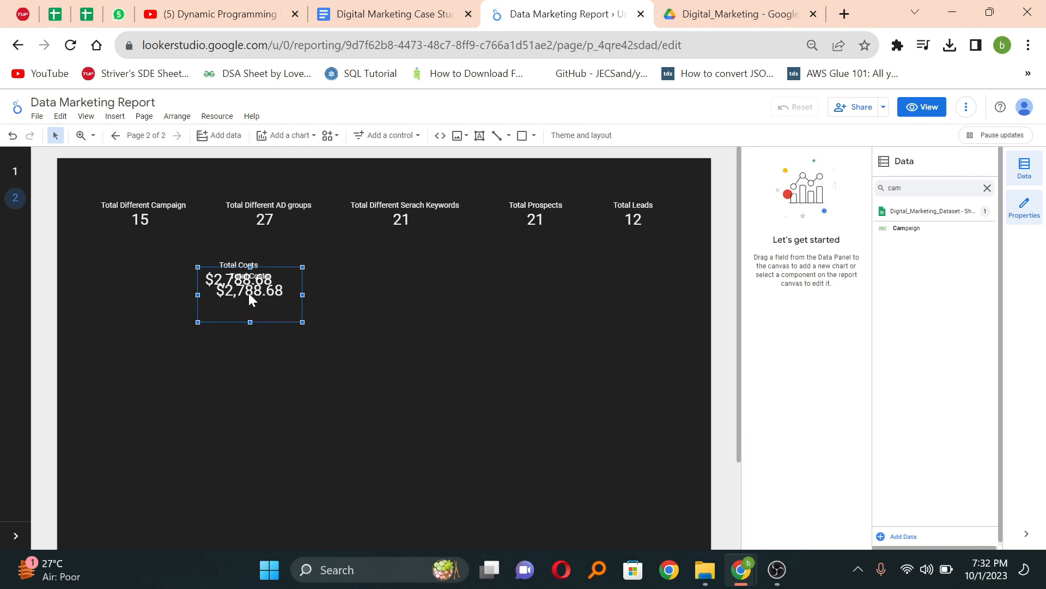
left_click_drag(230, 295, 351, 274)
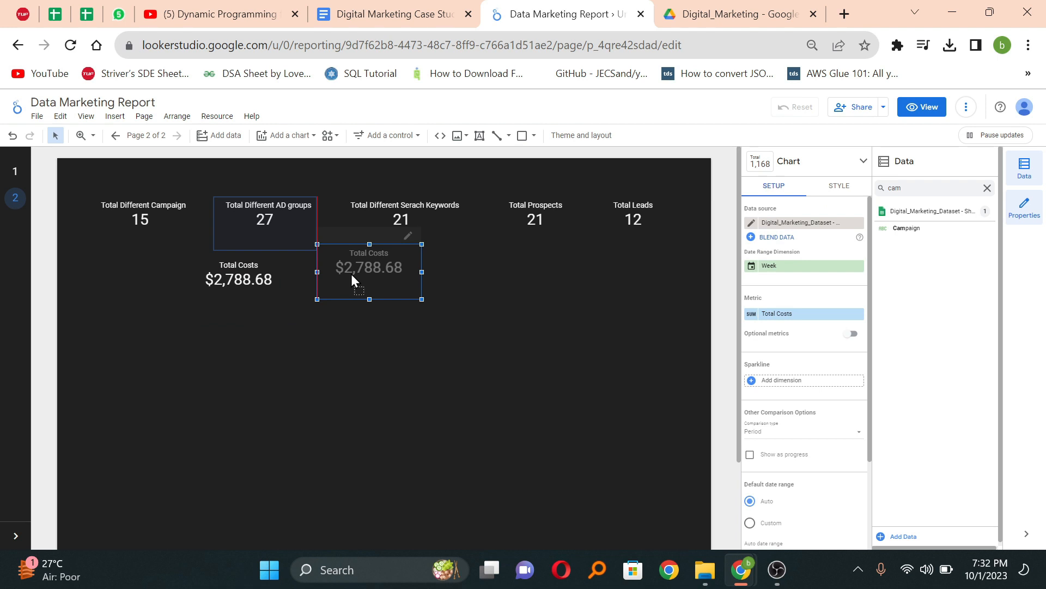
left_click_drag(351, 274, 438, 286)
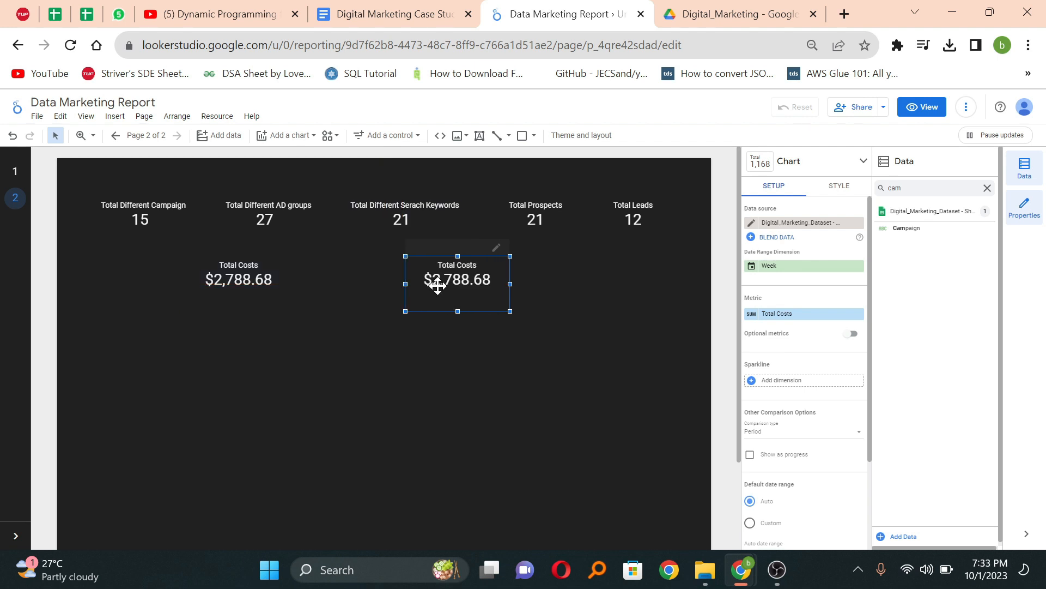
mouse_move(250, 277)
left_mouse_down()
mouse_move(290, 279)
mouse_move(237, 279)
left_mouse_up()
Replace the metric of the copied Total Costs scorecard with Payment ($)
left_click(479, 290)
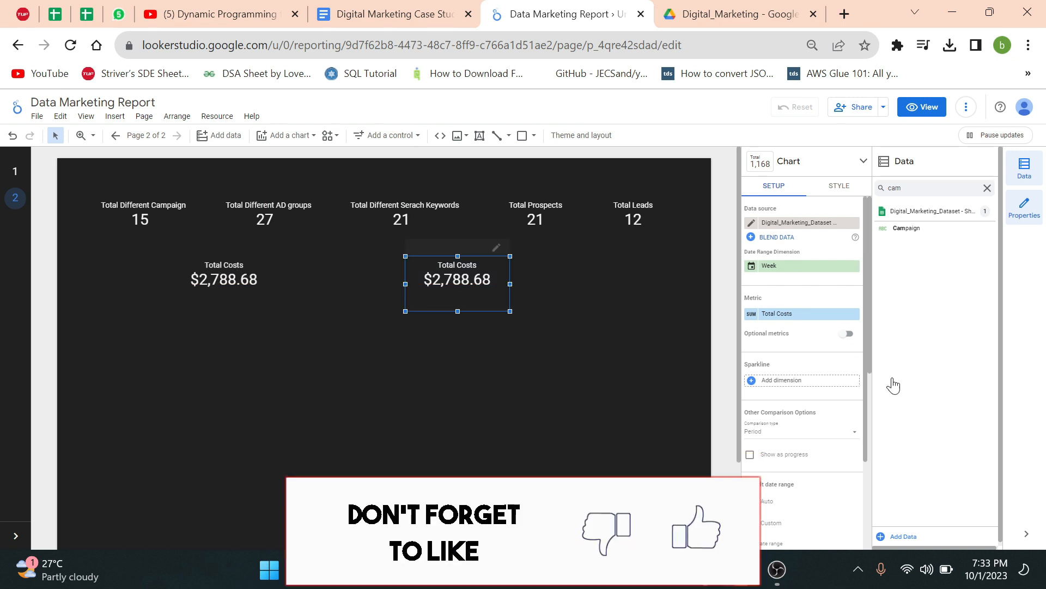
left_click(810, 319)
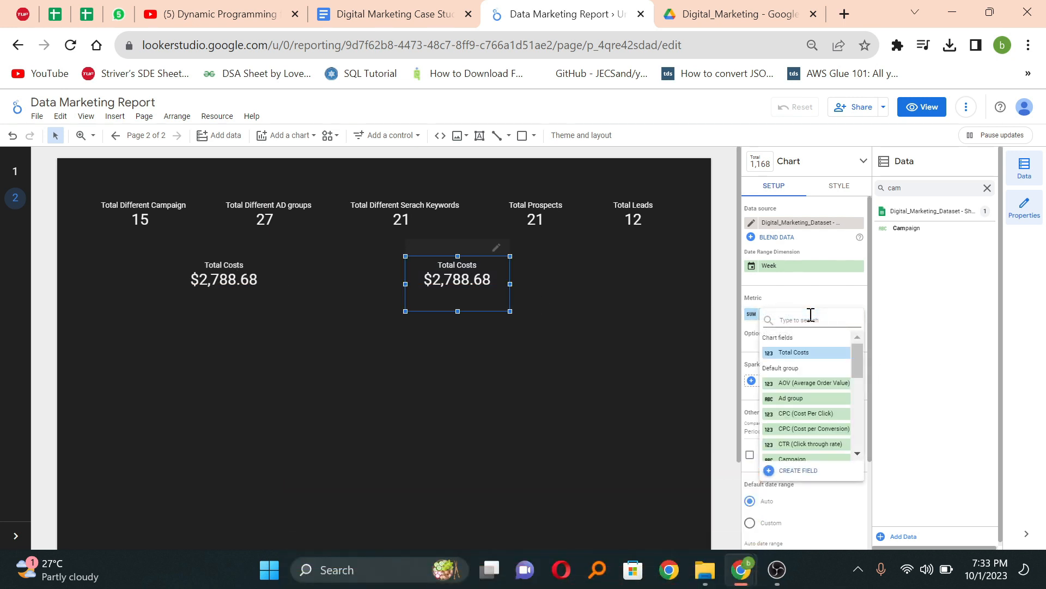
type("paymen")
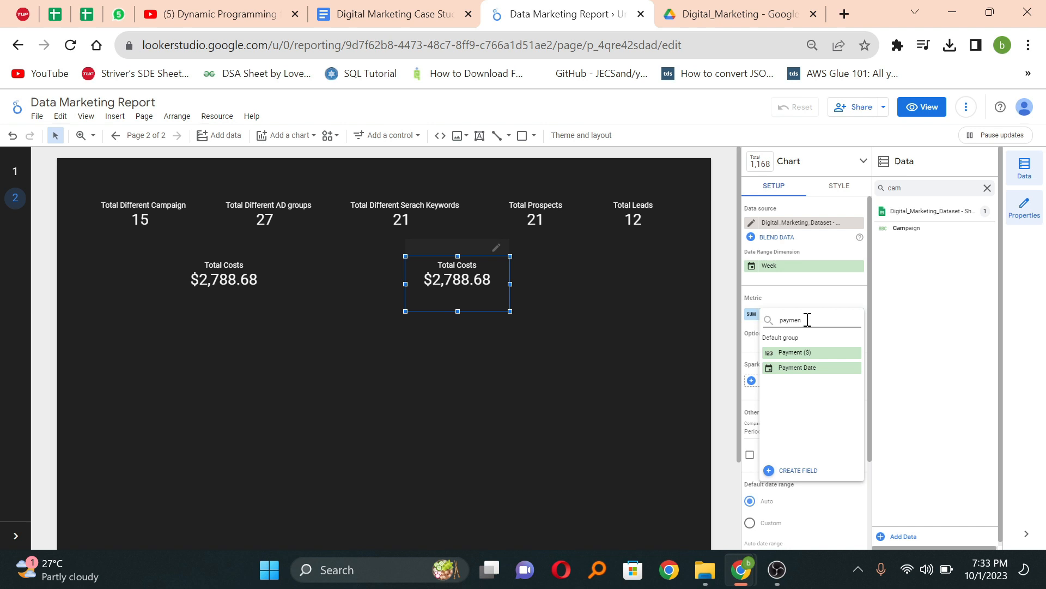
left_click(787, 352)
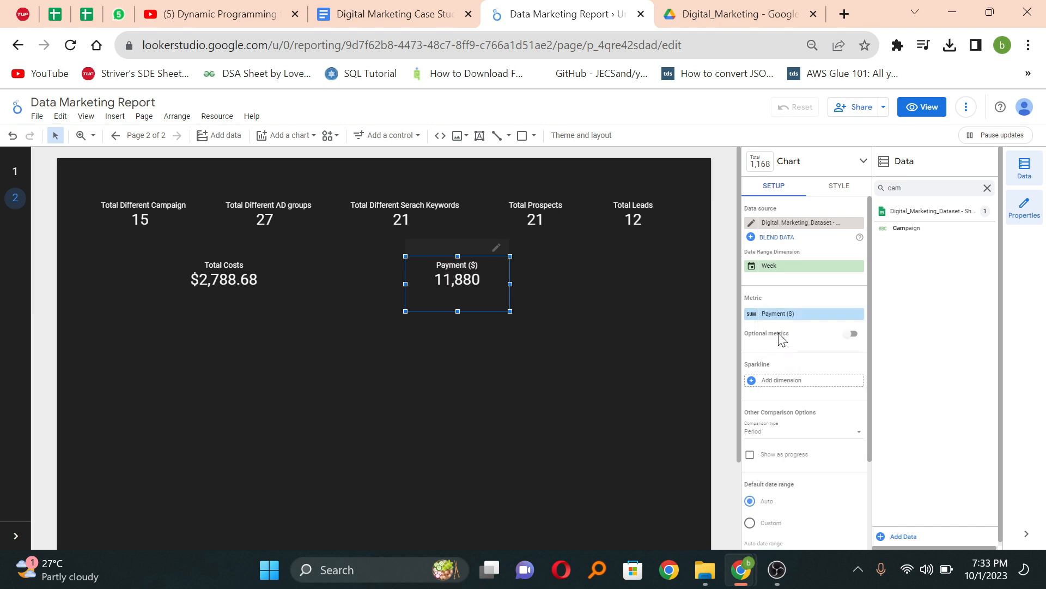
Rename the payment scorecard's metric as Total Payments
left_click(750, 316)
type("Totak")
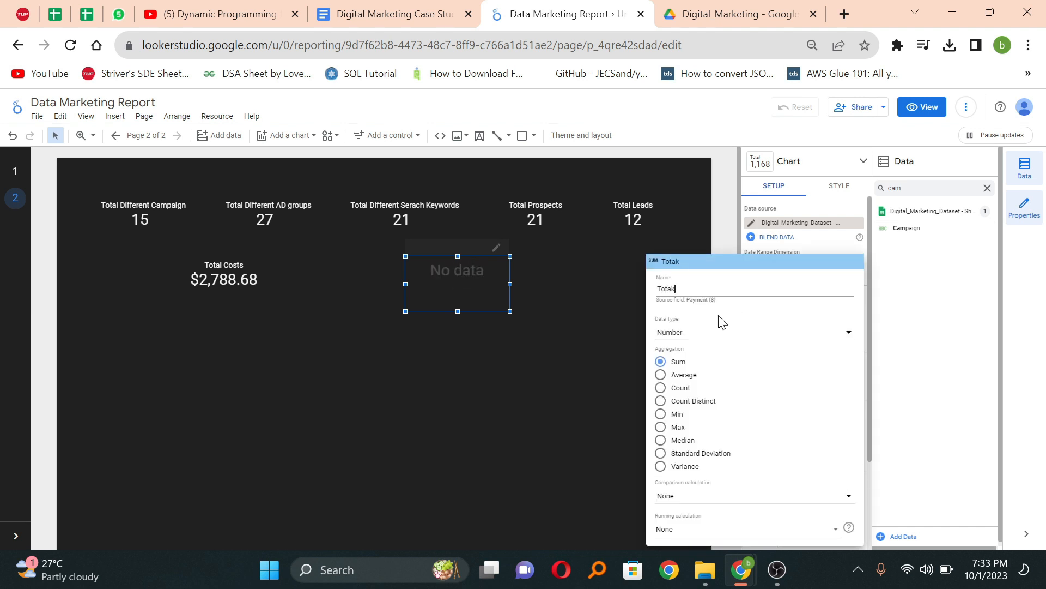
key("BackSpace")
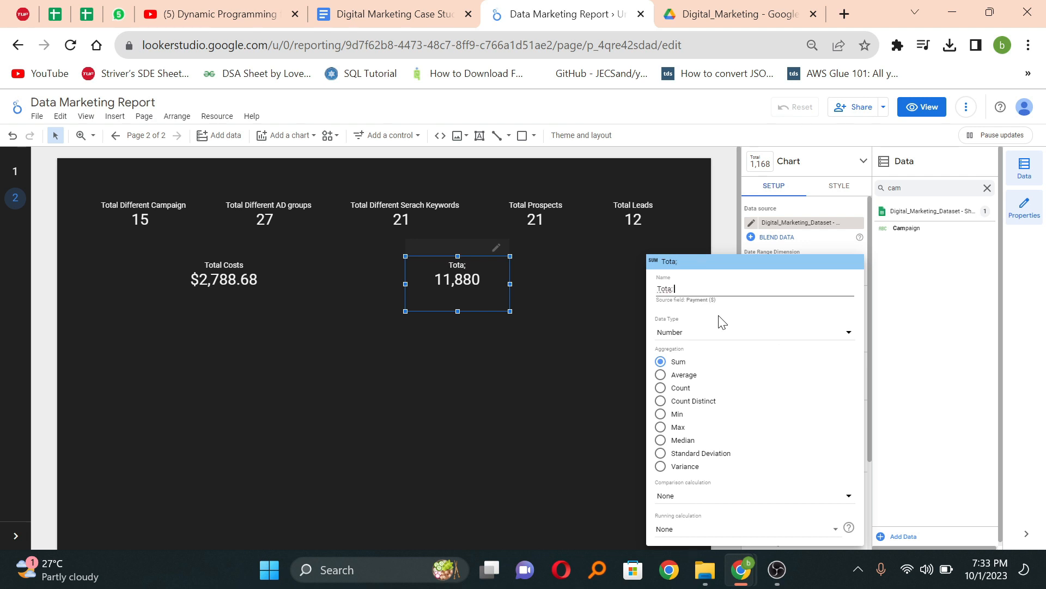
key("BackSpace")
type("l Payments")
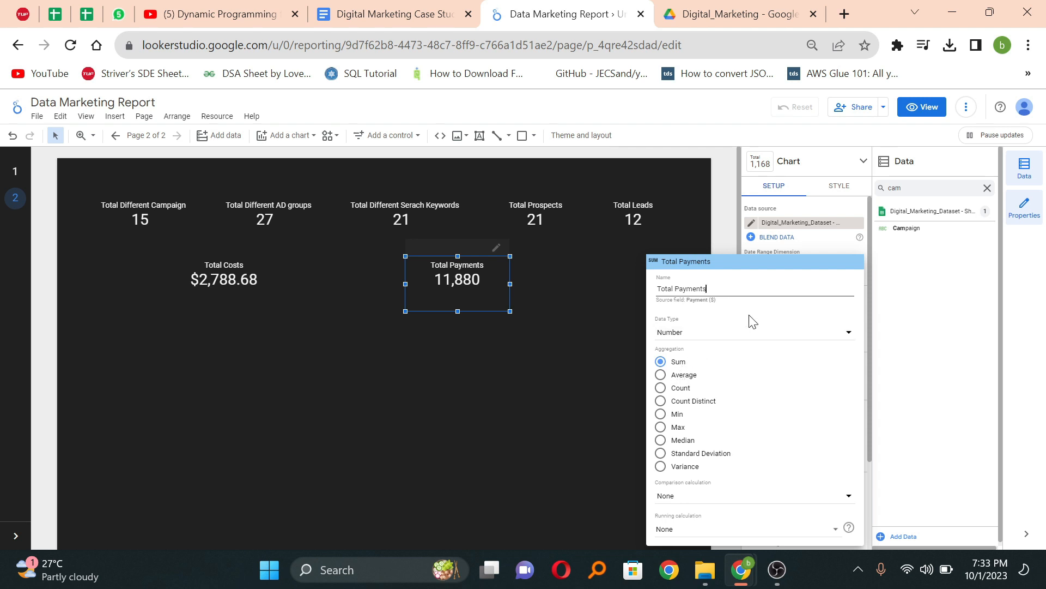
Set the data type of the Total Payments metric to the currency USD - US Dollar ($)
left_click(729, 331)
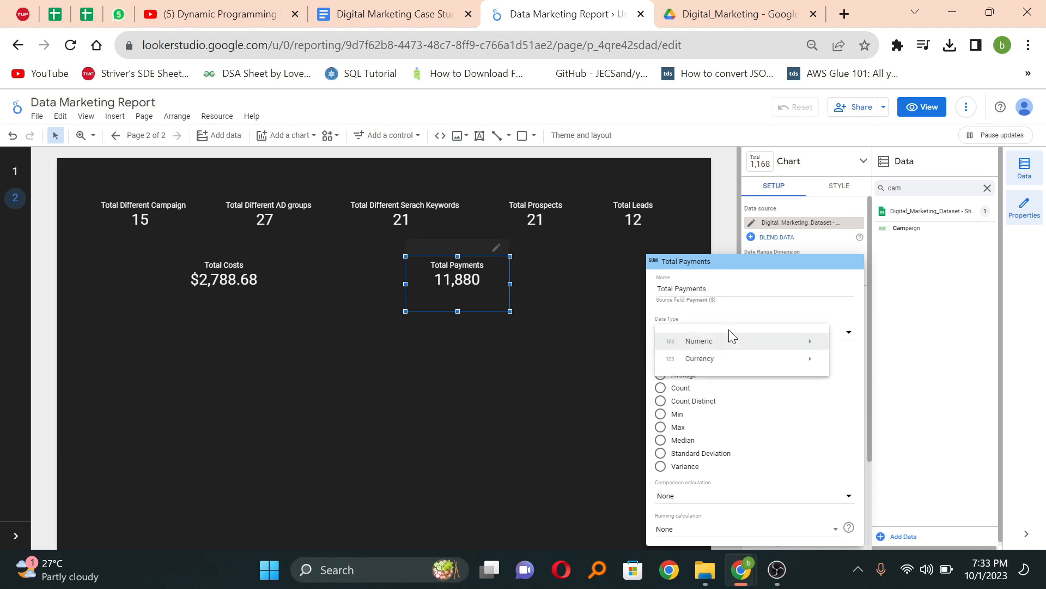
mouse_move(706, 368)
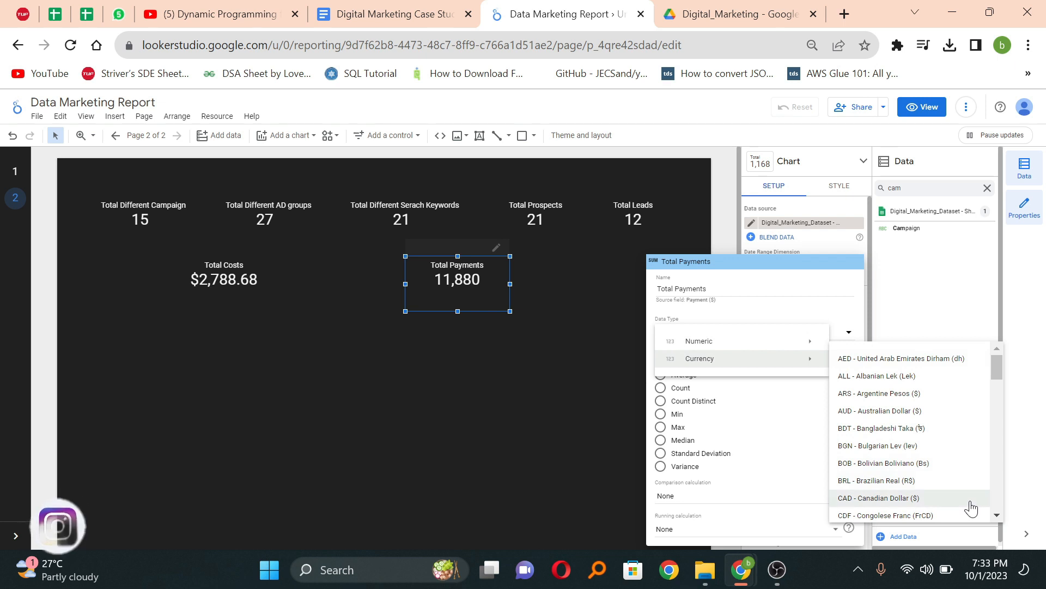
scroll(971, 504, "down", 15)
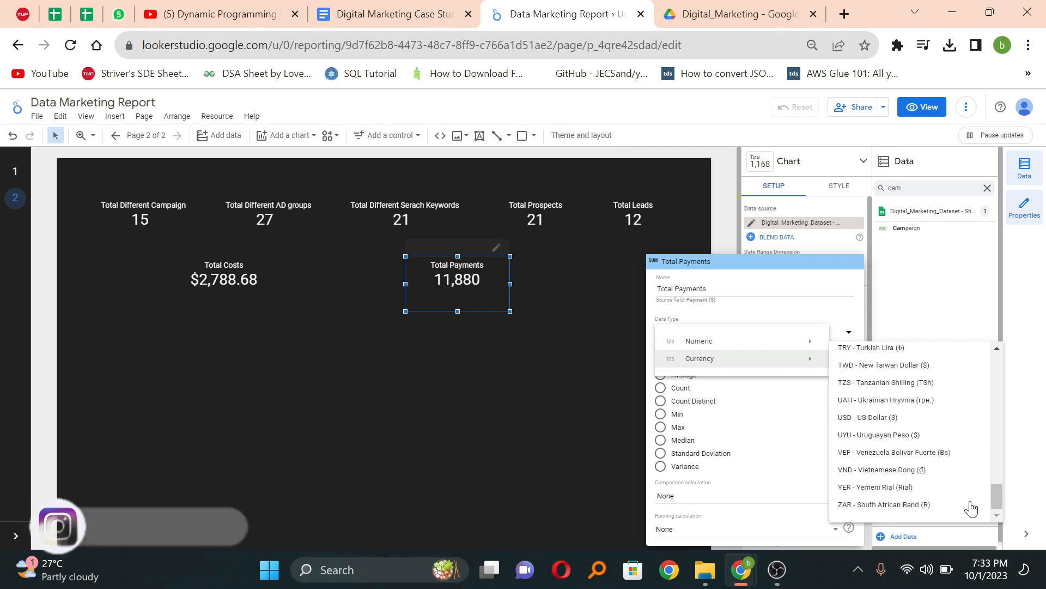
left_click(878, 417)
left_click(401, 337)
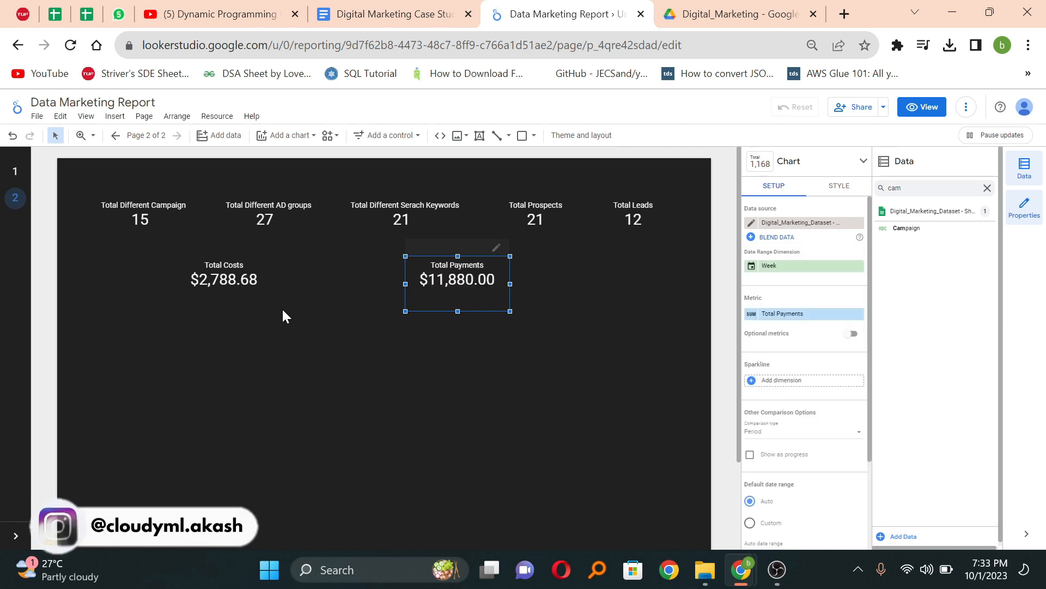
left_click(541, 387)
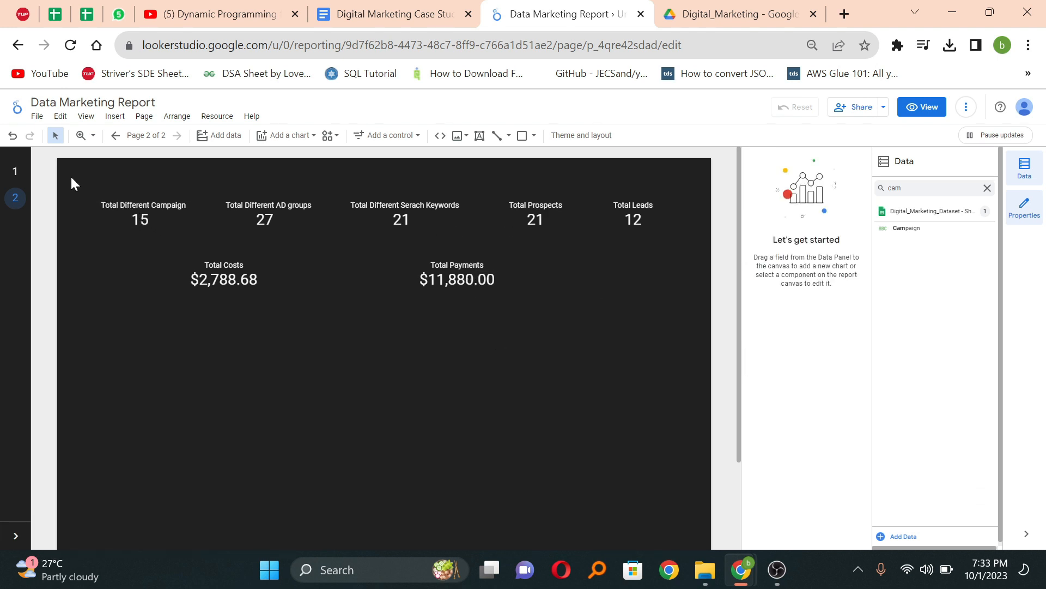
Select all seven scorecards on the page together and show their shared style settings
left_click_drag(75, 175, 693, 300)
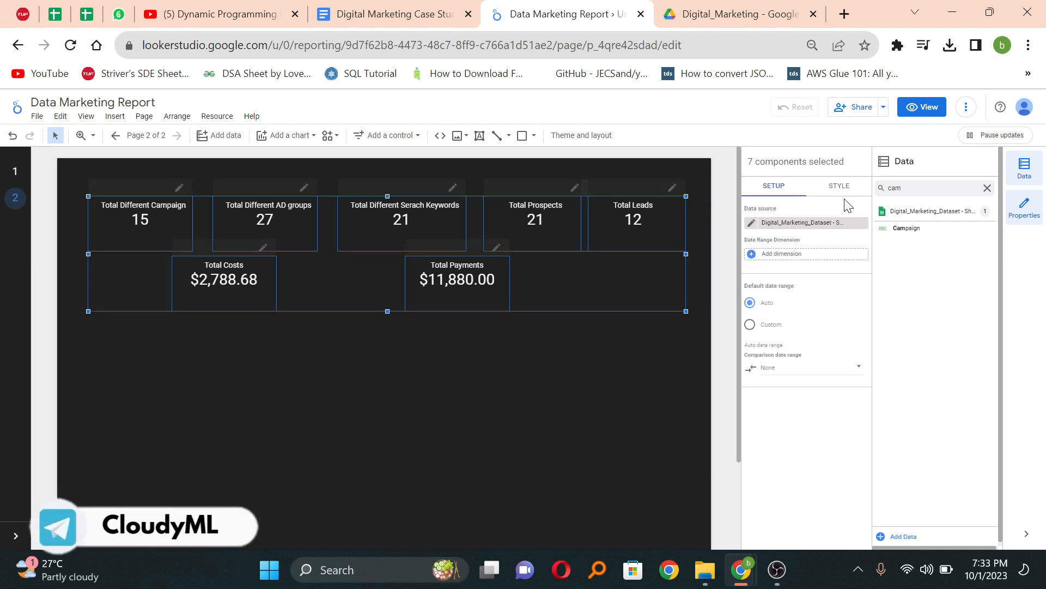
left_click(833, 190)
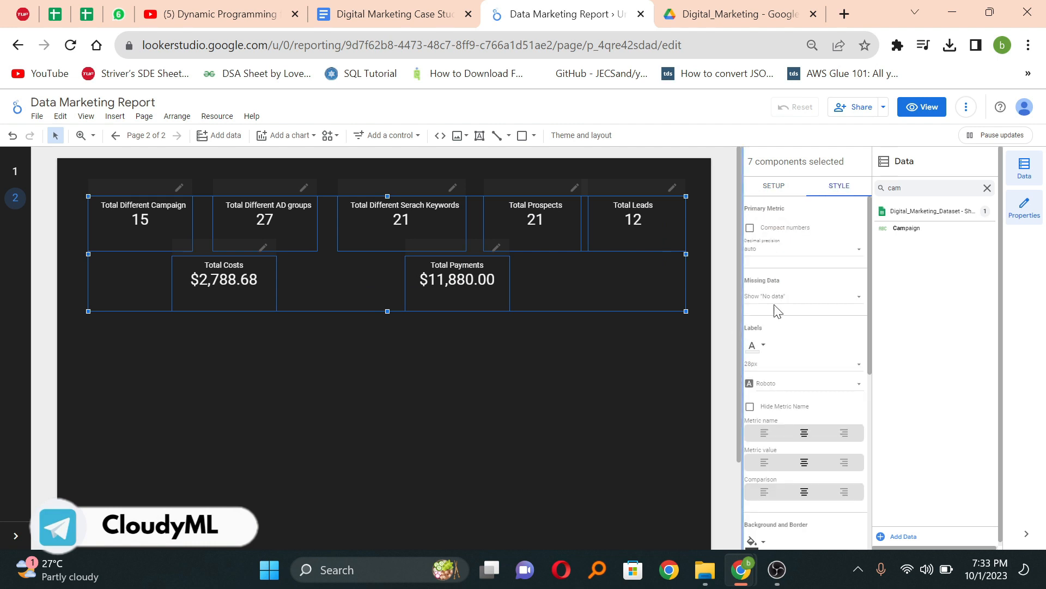
scroll(785, 371, "down", 4)
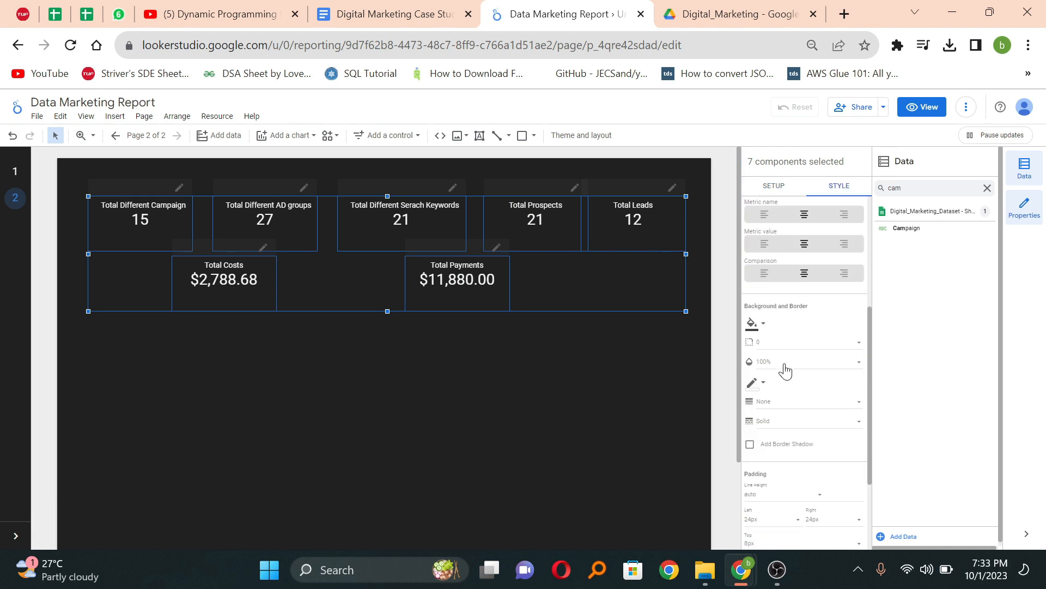
Try a light grey background fill on the seven selected scorecards and undo it
left_click(752, 324)
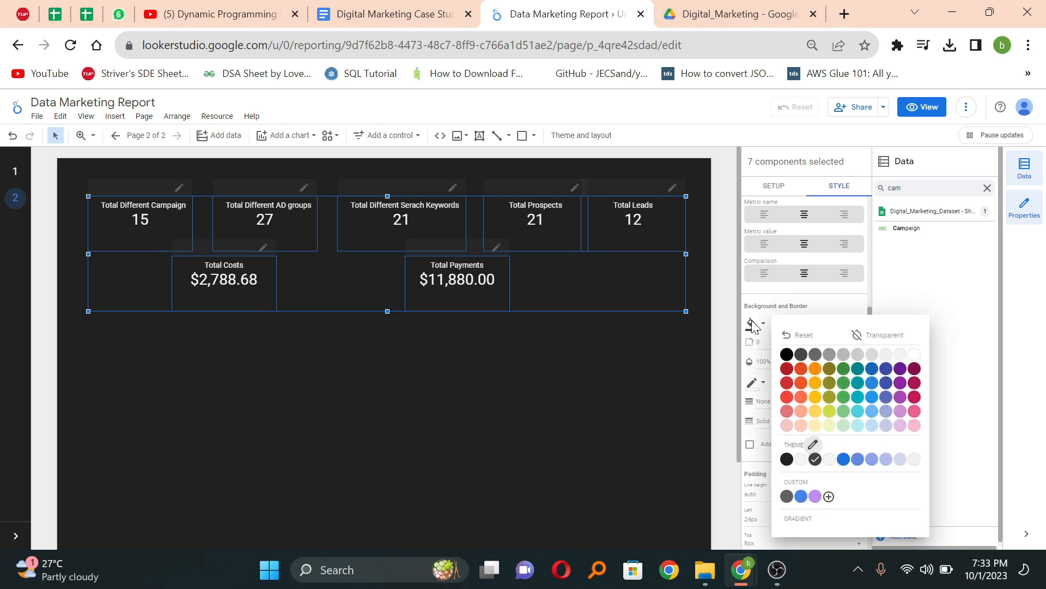
left_click(870, 355)
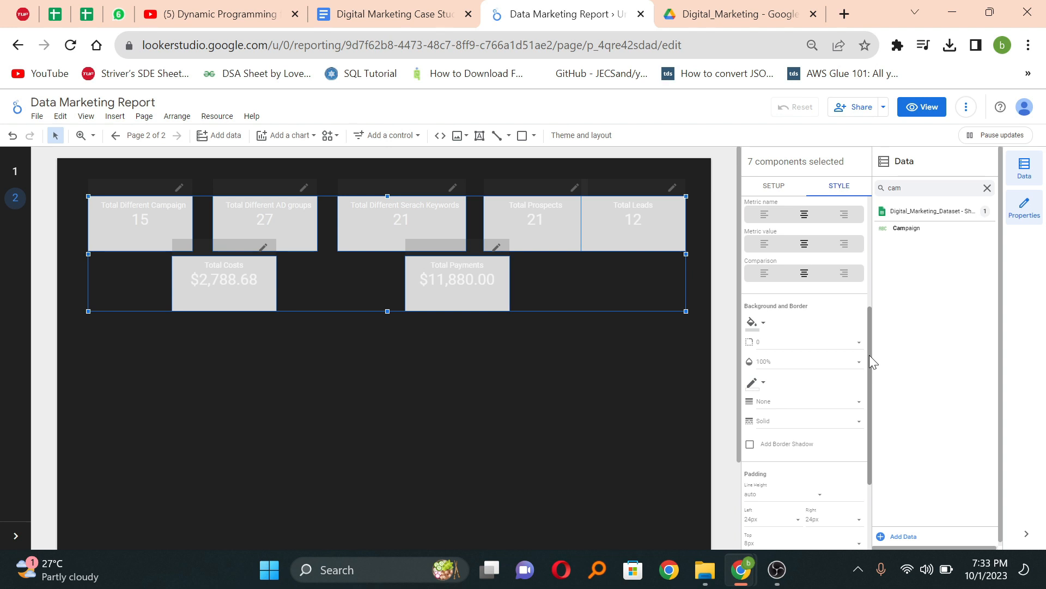
key("ctrl+z")
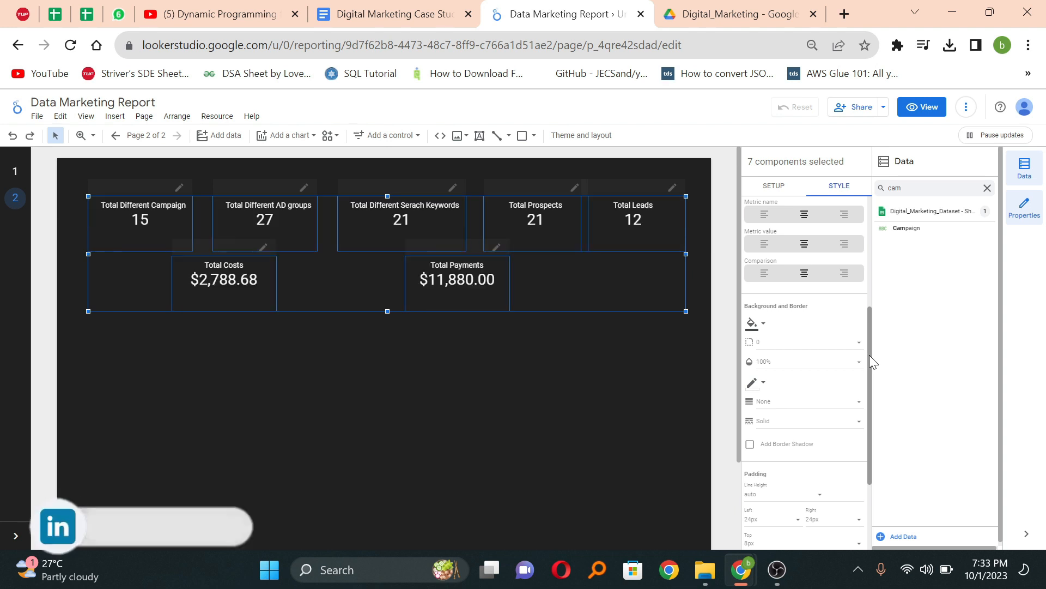
Give the seven selected scorecards a light grey border with a corner radius of 25, and deselect them
left_click(755, 388)
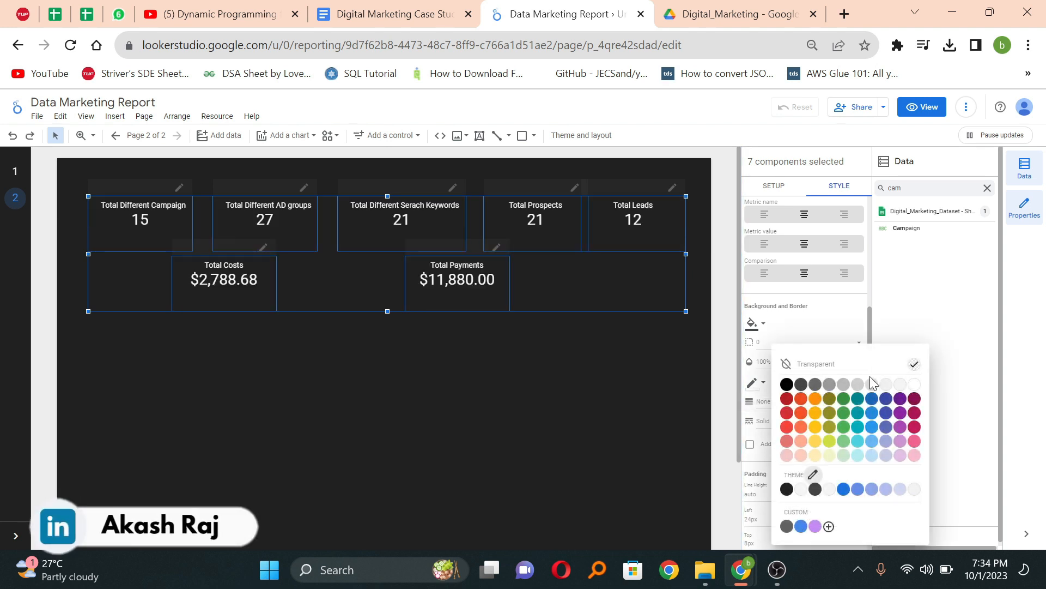
left_click(858, 384)
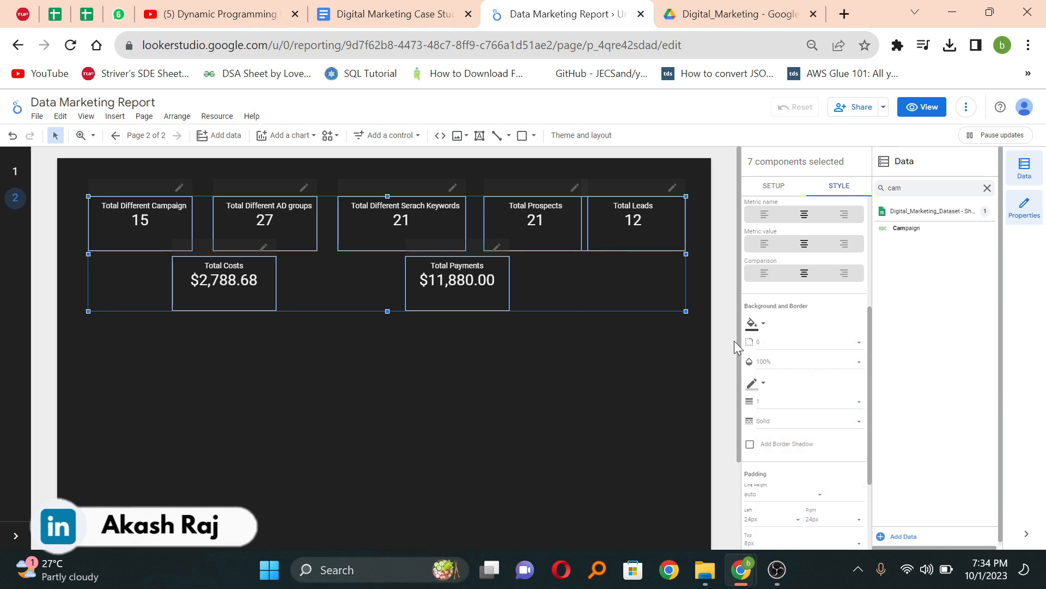
scroll(785, 409, "down", 1)
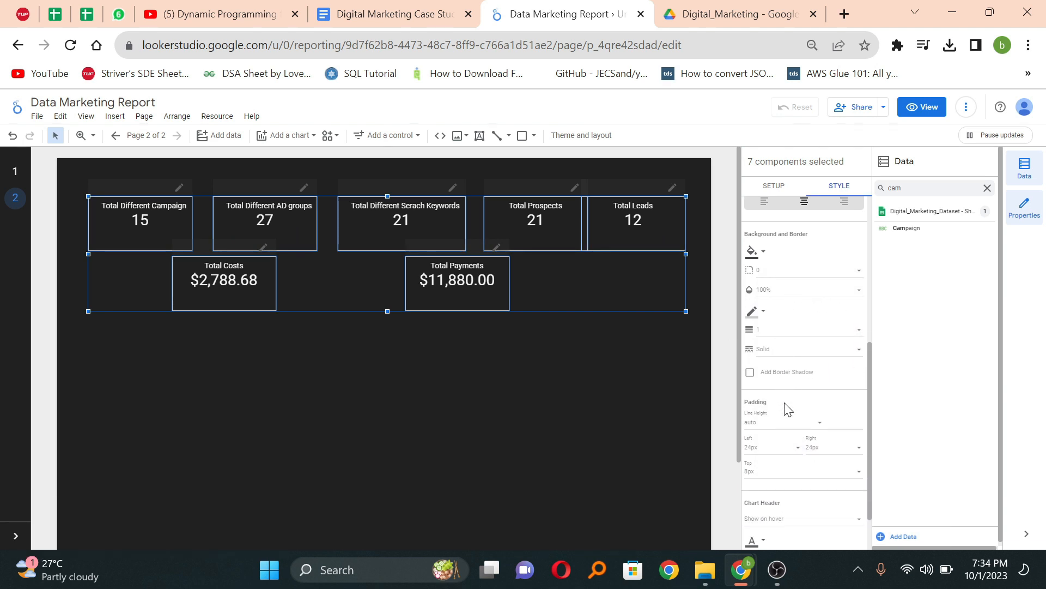
scroll(788, 409, "down", 1)
scroll(788, 403, "up", 3)
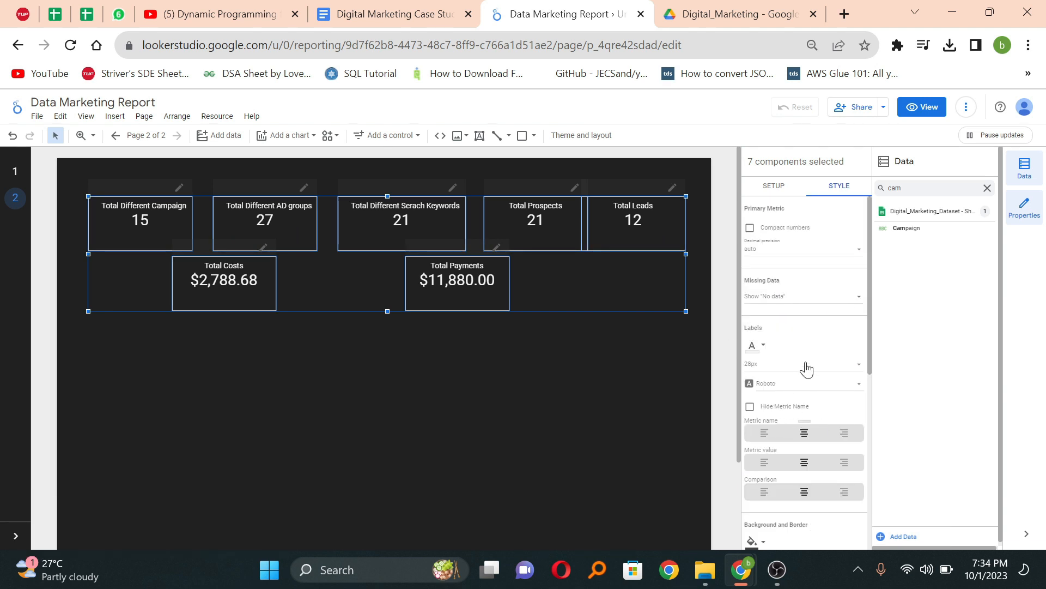
scroll(812, 365, "down", 1)
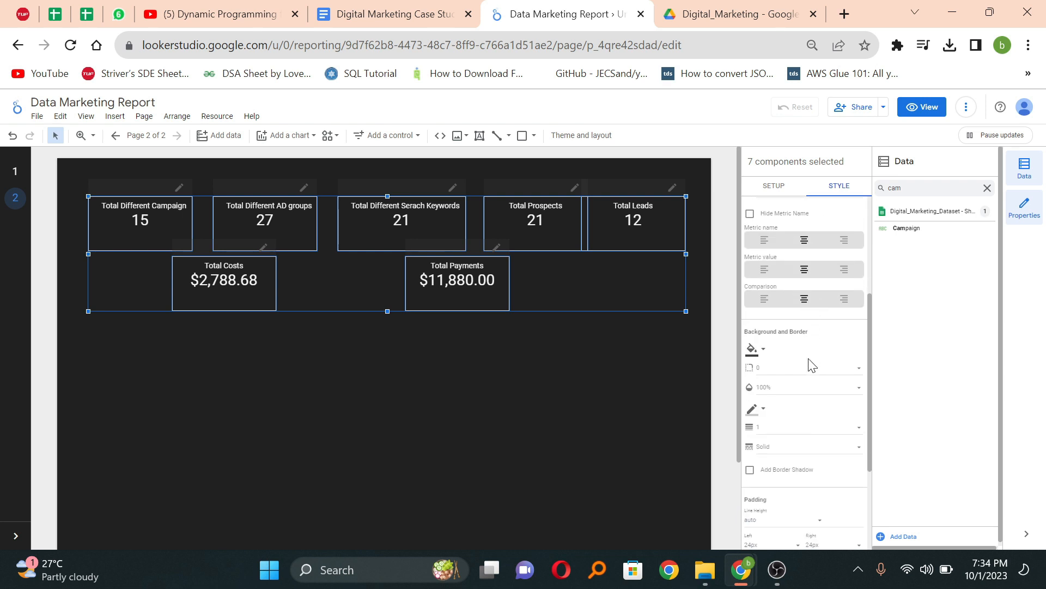
left_click(805, 368)
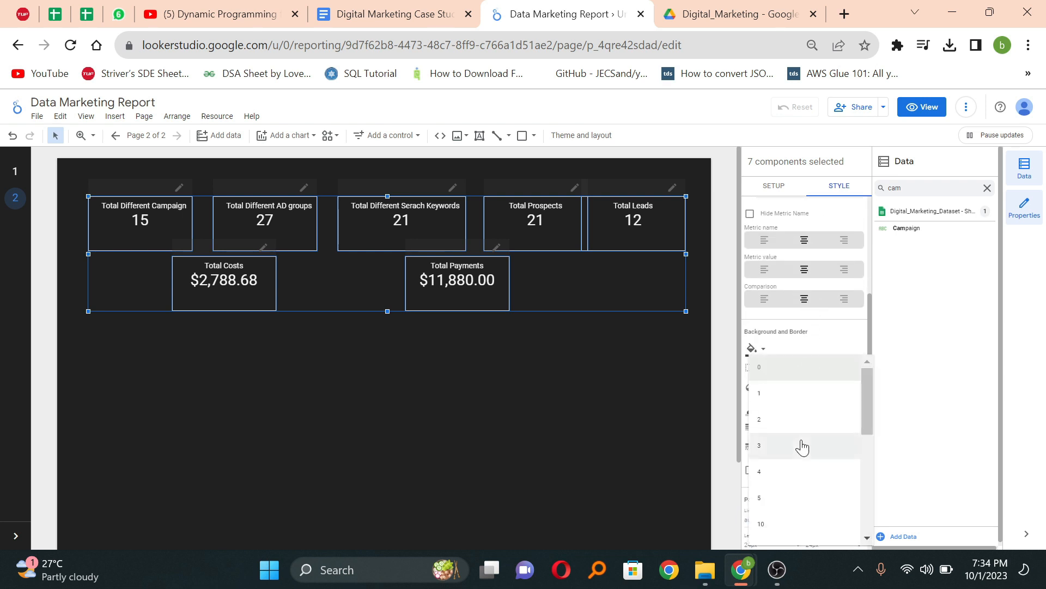
scroll(802, 446, "down", 3)
scroll(801, 444, "up", 3)
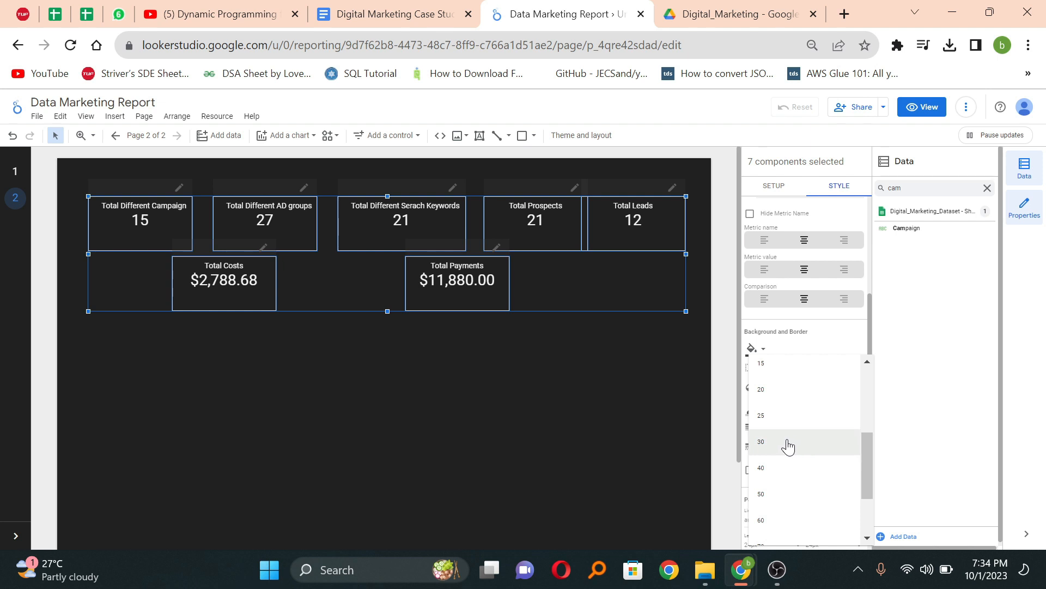
left_click(782, 417)
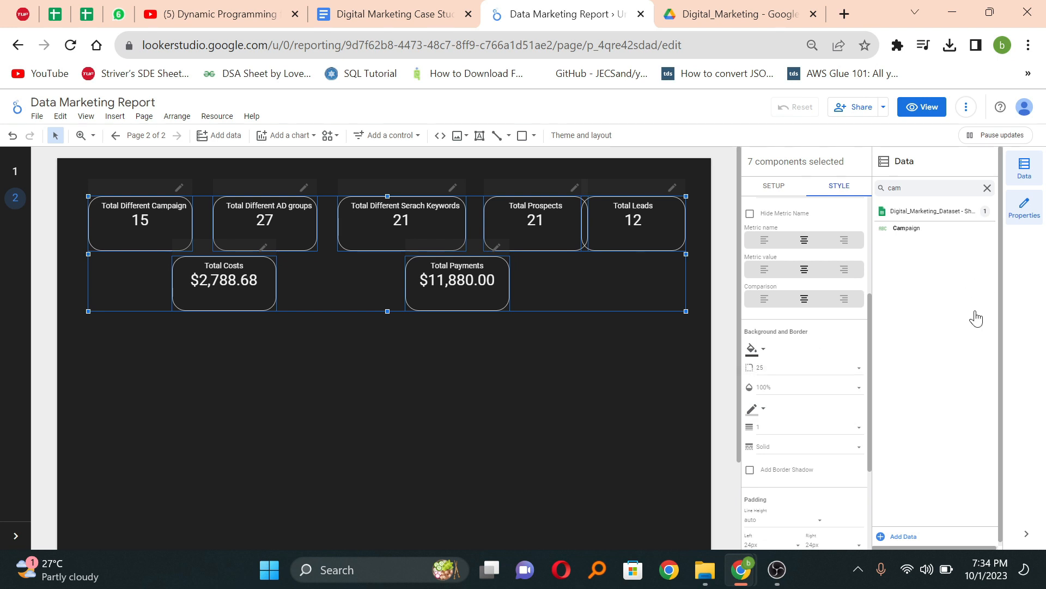
left_click(542, 349)
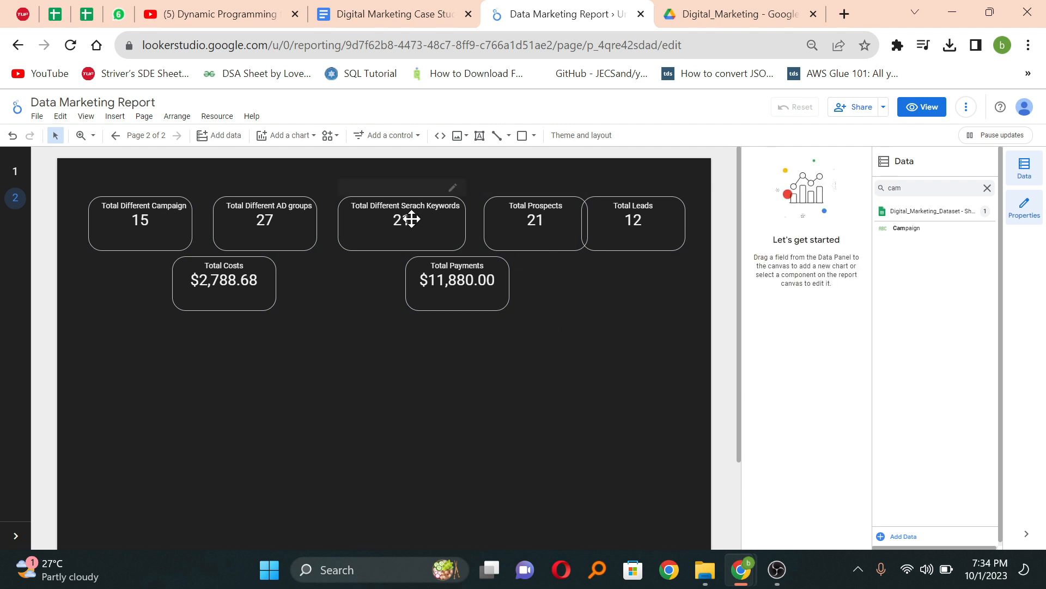
Move the Total Different Serach Keywords and Total Prospects scorecards slightly left to separate Total Prospects from Total Leads
left_click_drag(412, 219, 404, 221)
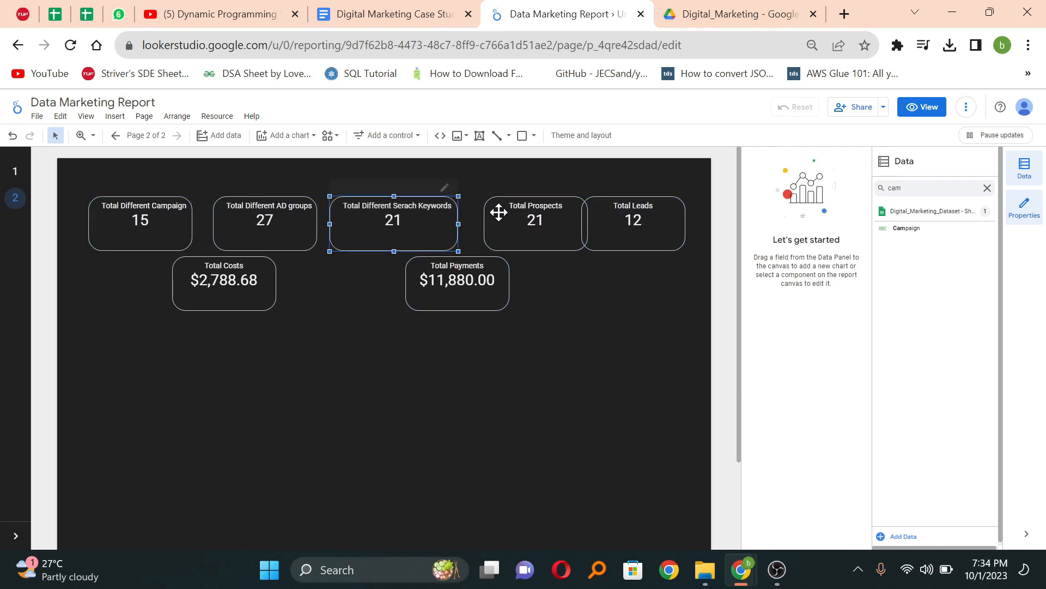
left_click_drag(498, 213, 487, 219)
left_click_drag(487, 213, 491, 217)
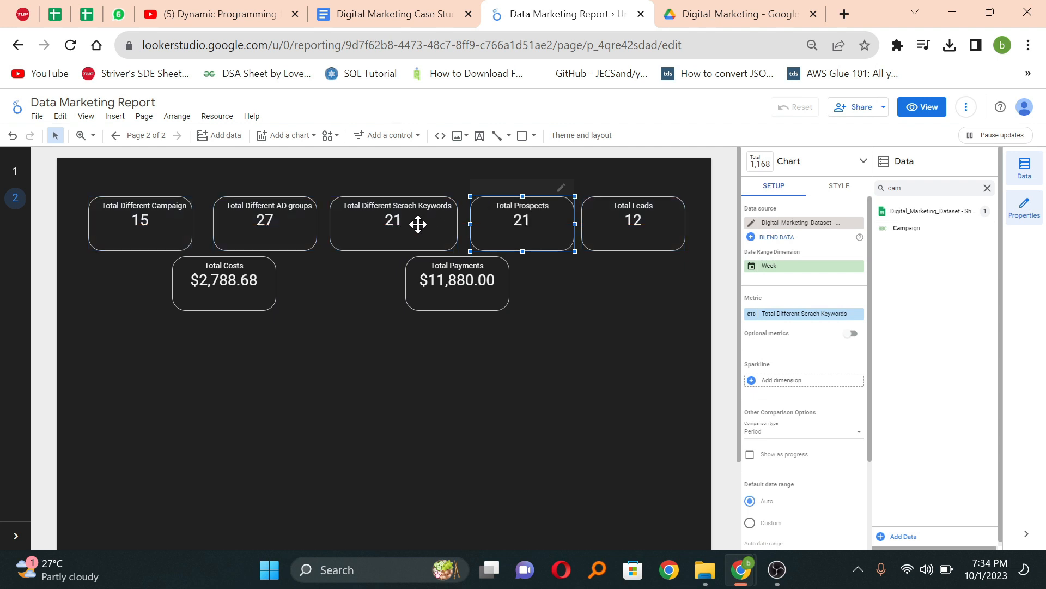
left_click(402, 222)
Widen the campaign, AD groups and search keywords scorecards slightly to the right, shifting the AD groups card a little left to even the gaps
left_click(171, 236)
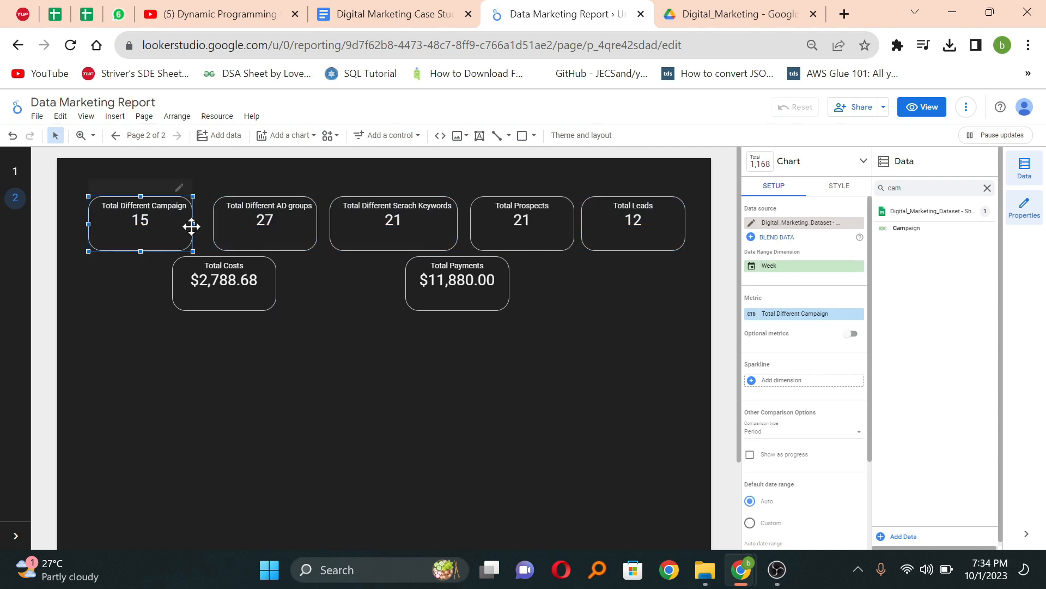
left_click_drag(191, 221, 241, 223)
left_click(245, 221)
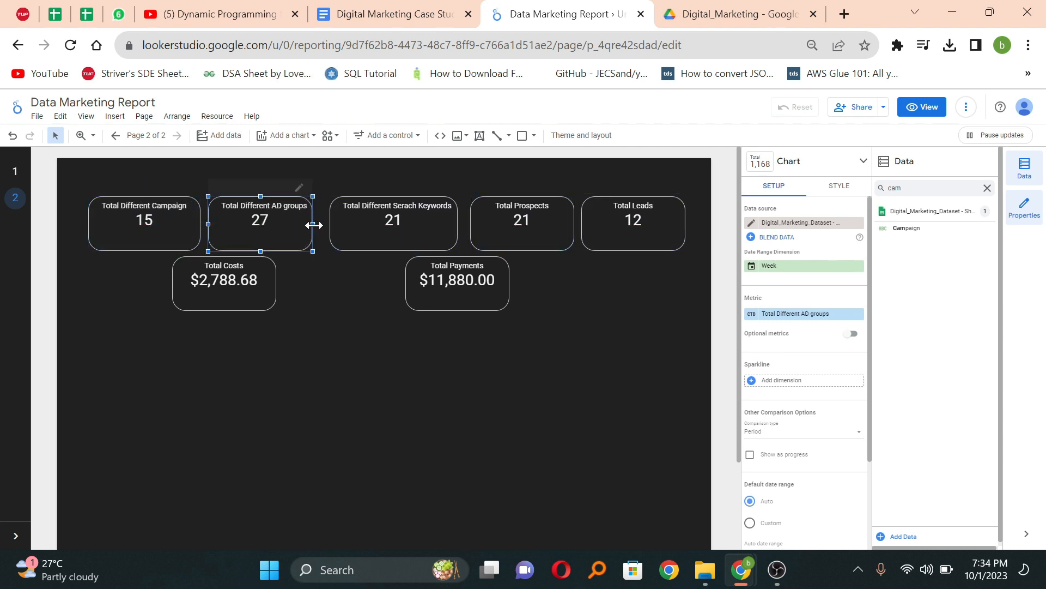
left_click_drag(312, 225, 317, 225)
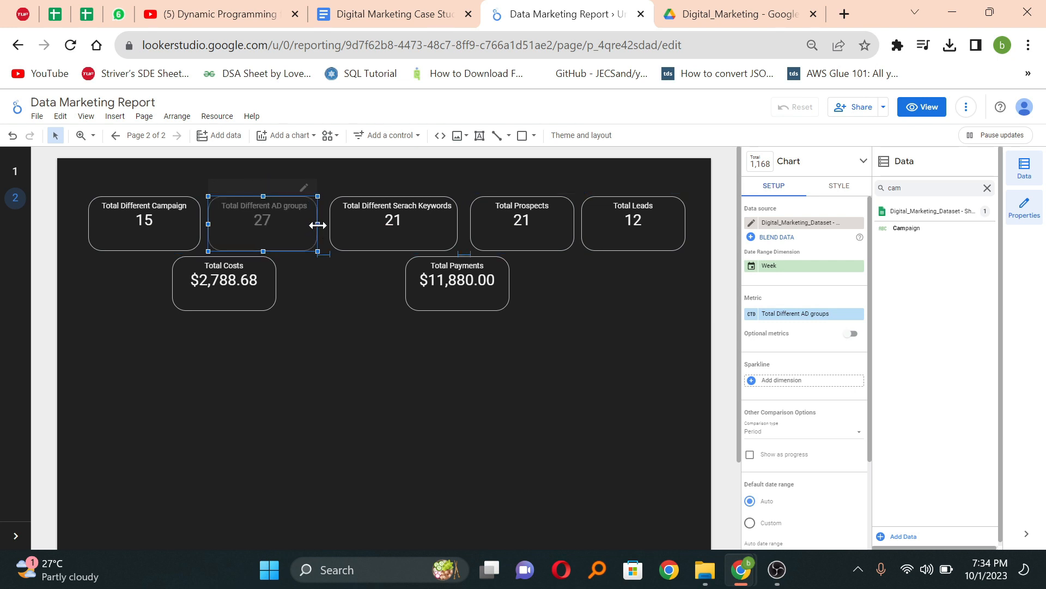
left_click(420, 232)
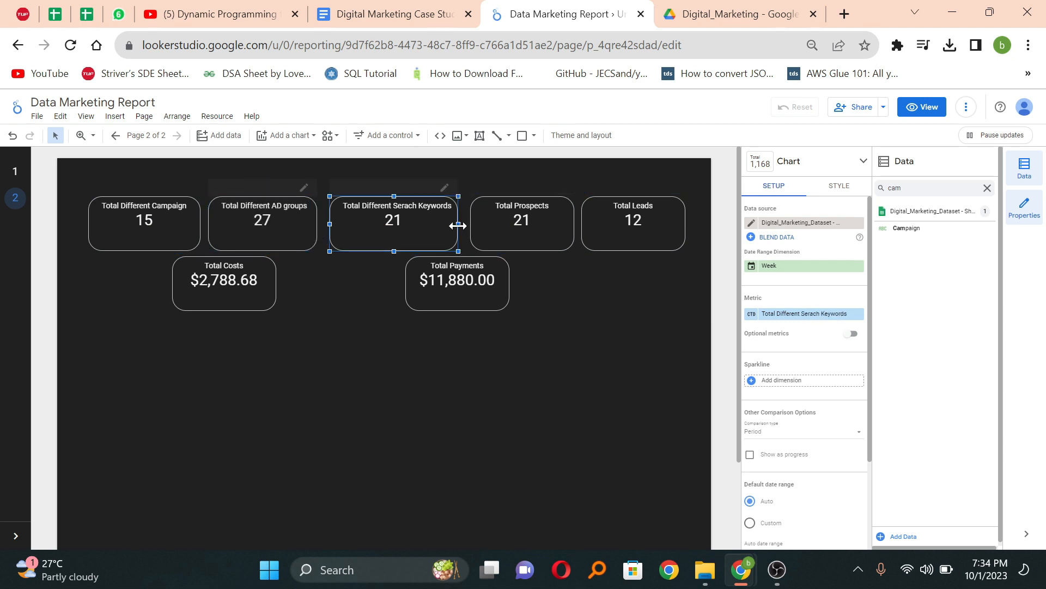
left_click_drag(459, 223, 462, 225)
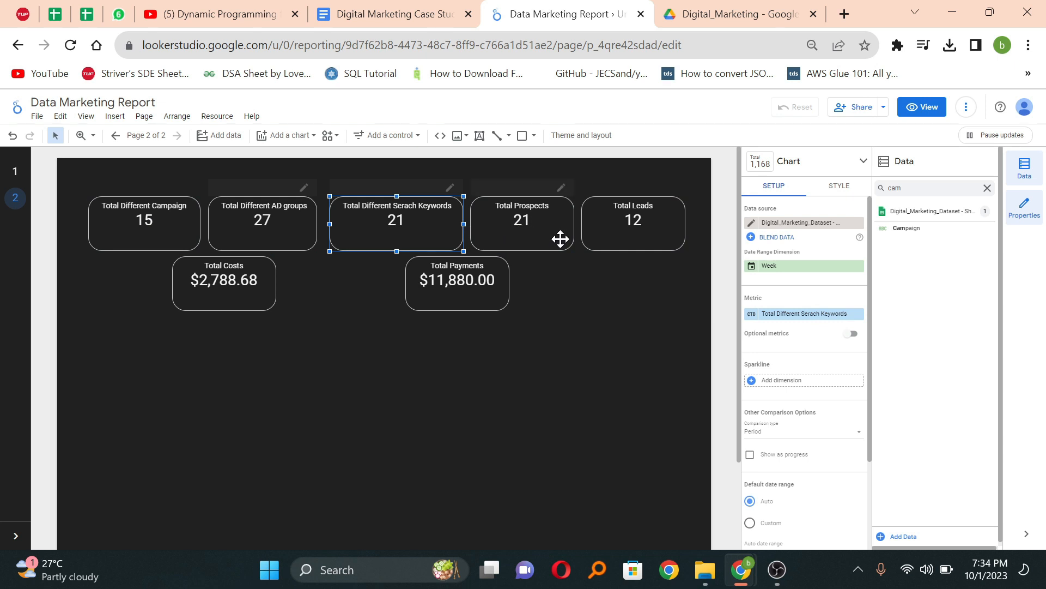
Move the Total Costs scorecard right, closer to Total Payments, keeping both at the same height
left_click_drag(251, 283, 325, 280)
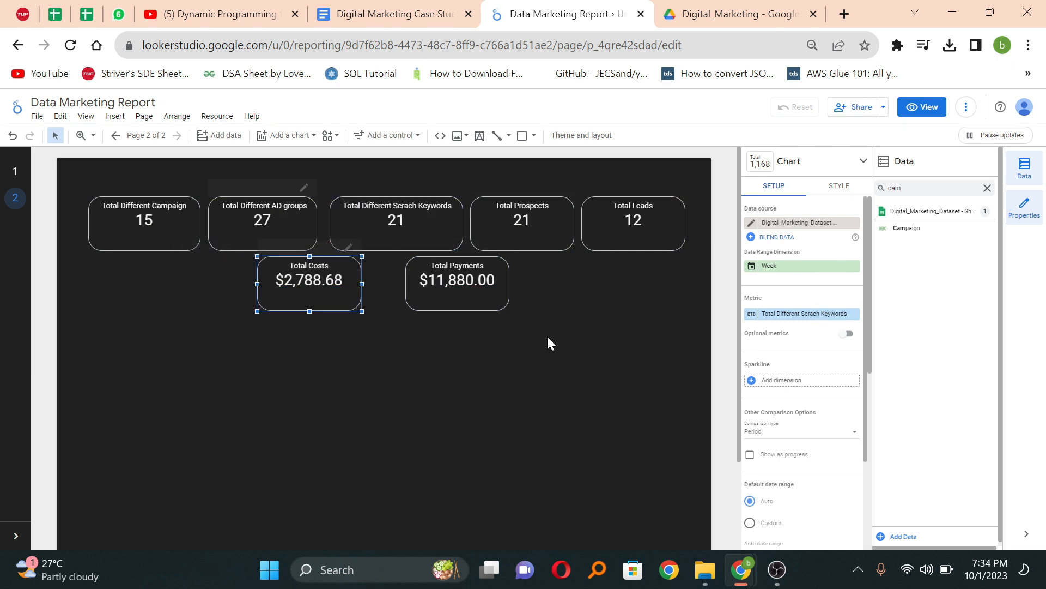
left_click(404, 218)
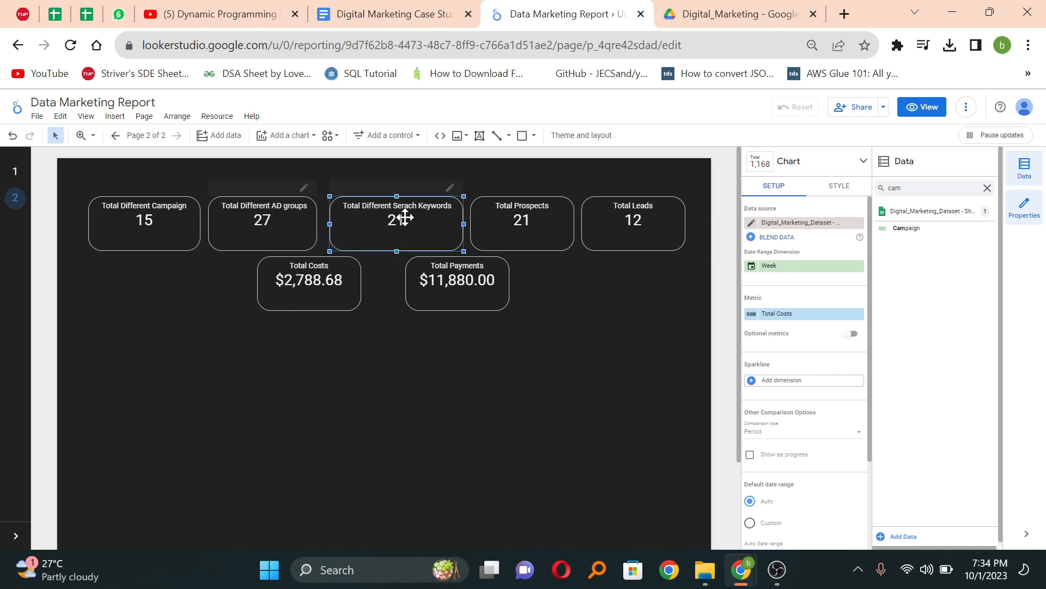
left_click(628, 314)
left_click(530, 228)
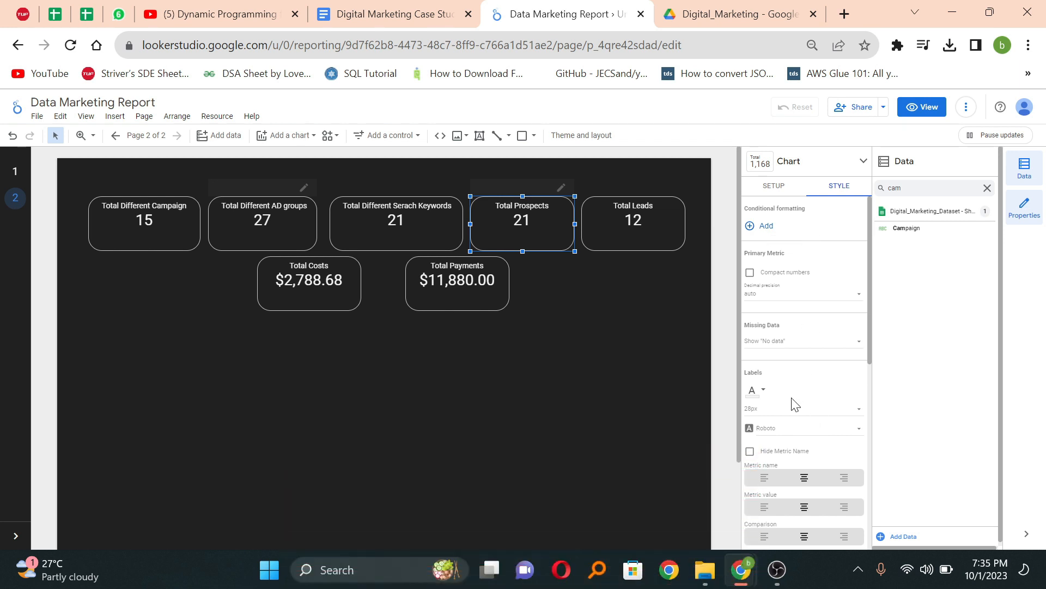
scroll(793, 402, "down", 8)
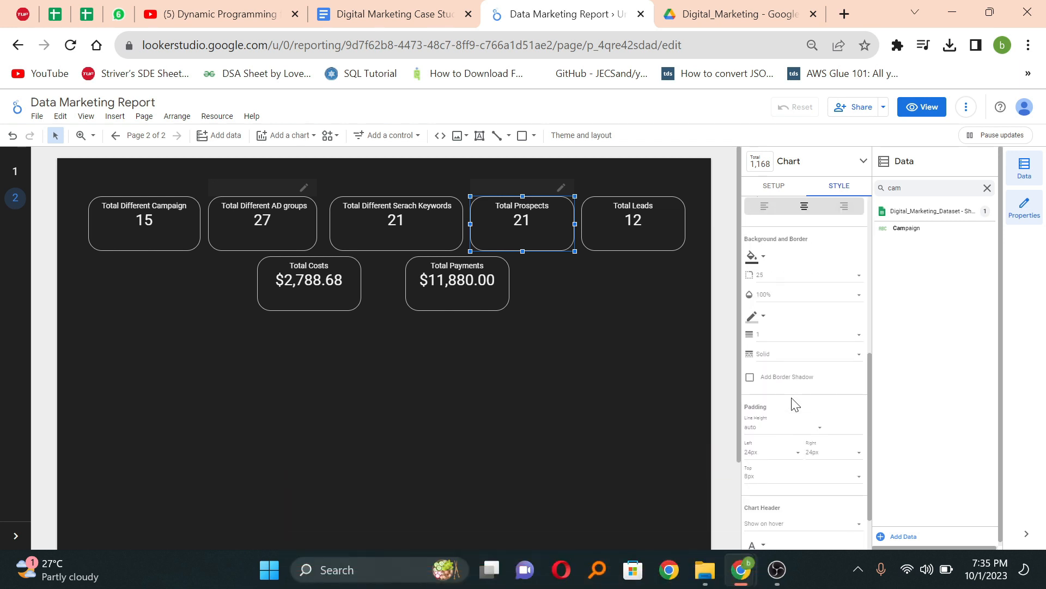
scroll(793, 403, "down", 3)
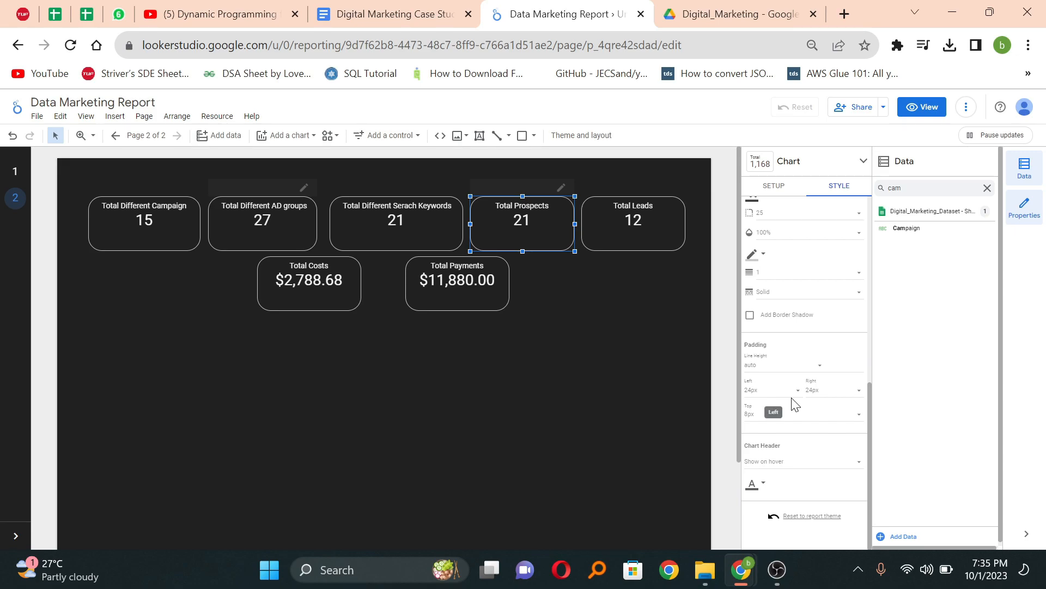
scroll(795, 404, "down", 3)
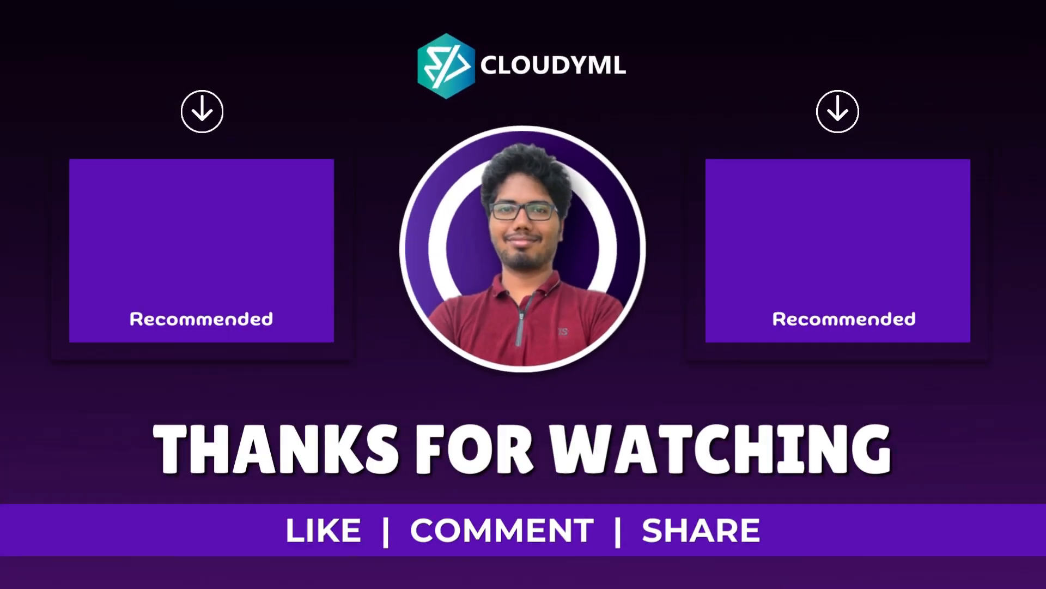